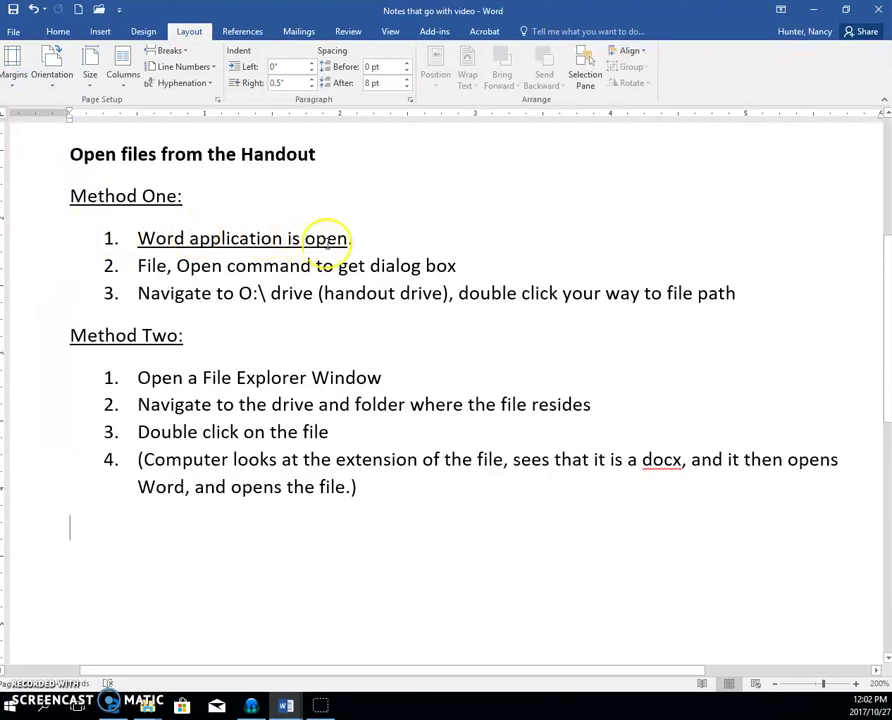
Highlight and clear the phrase 'application is open', then bring up the Open dialog via Browse
drag(348, 237, 148, 238)
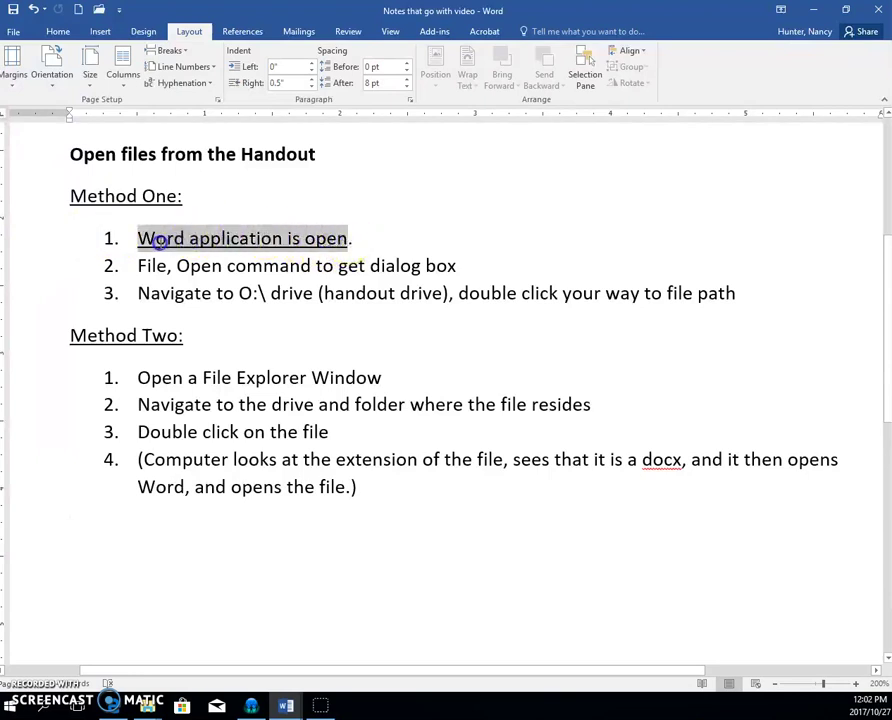
click(214, 268)
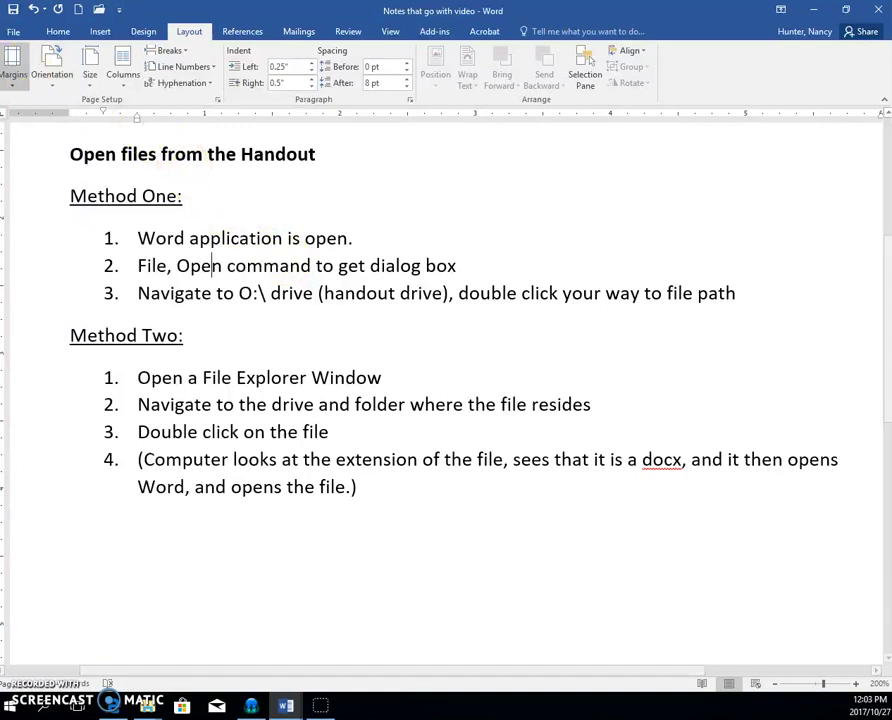
click(14, 32)
click(30, 122)
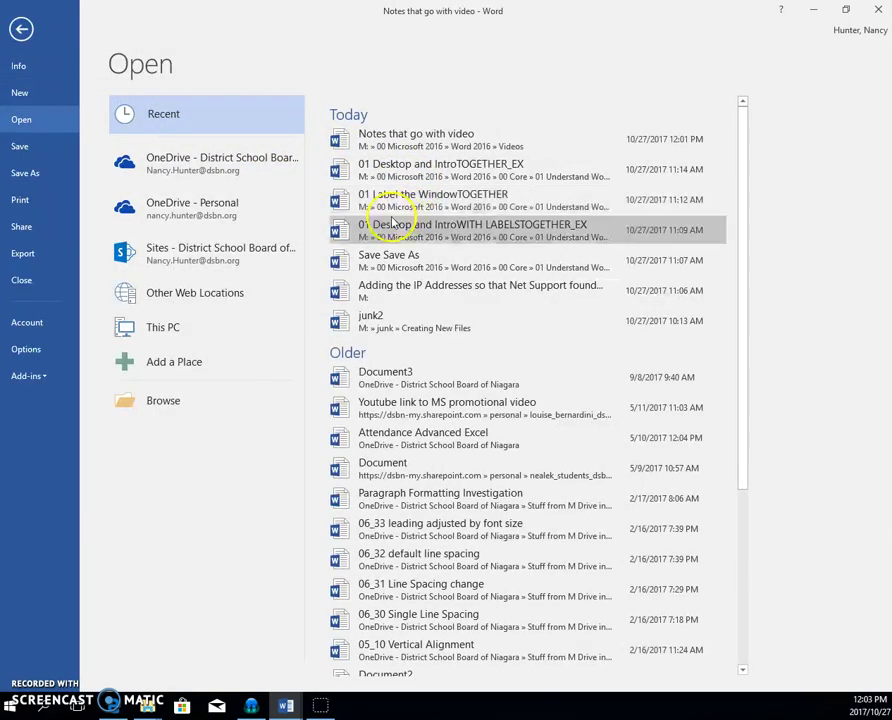
click(175, 403)
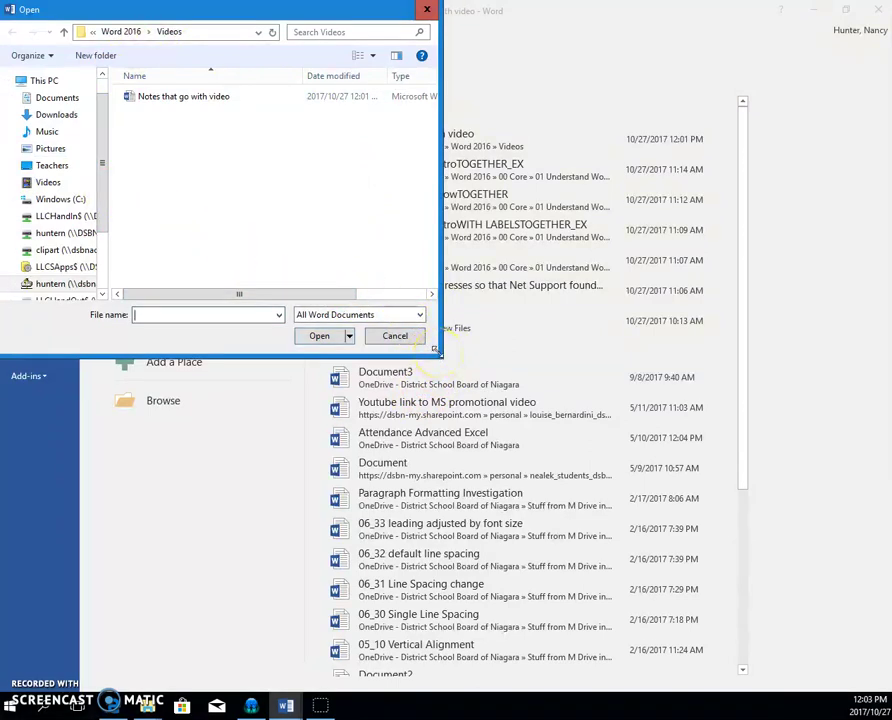
Enlarge the Open dialog, widen its folder pane, and show the LLCHandOut$ (O:) drive's folders
drag(437, 351, 753, 516)
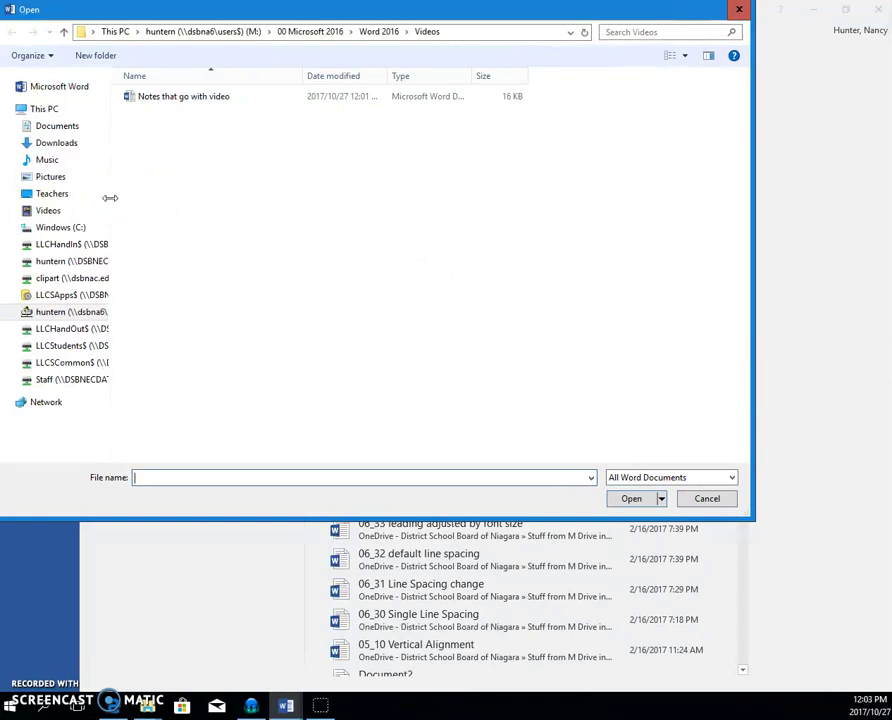
drag(110, 198, 237, 200)
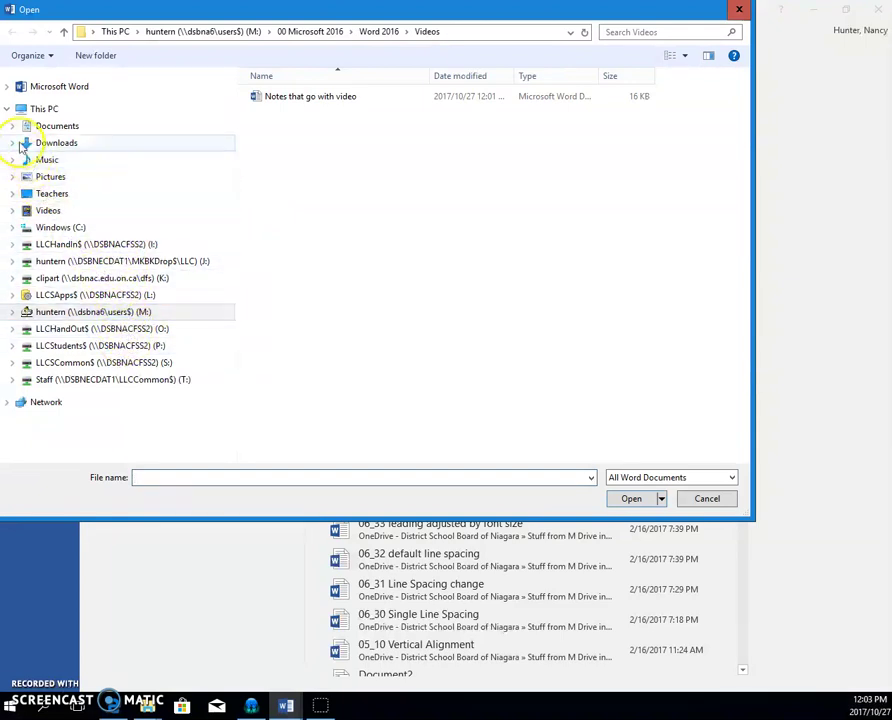
click(7, 110)
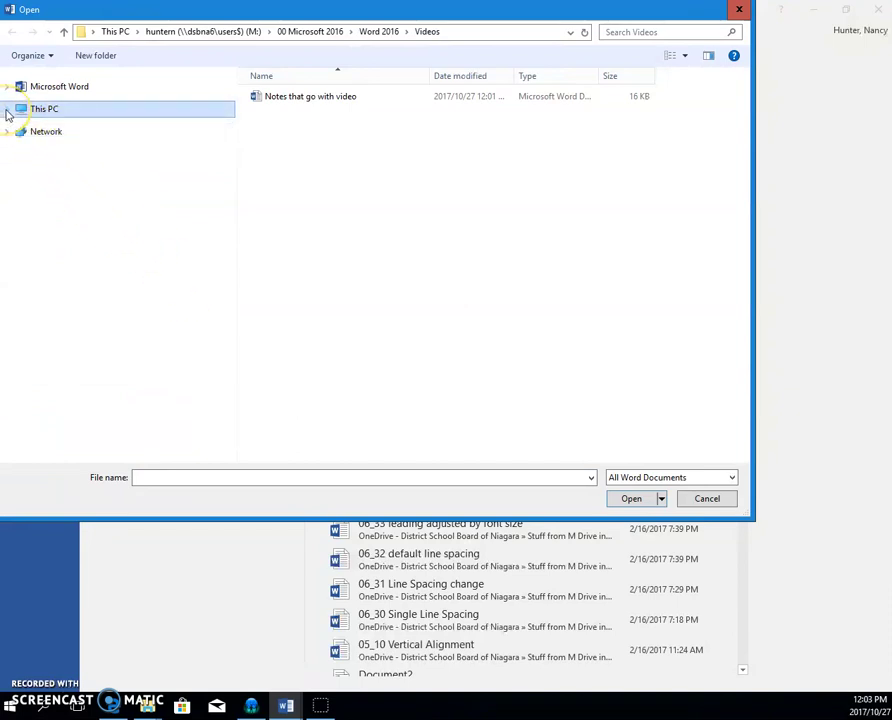
click(7, 110)
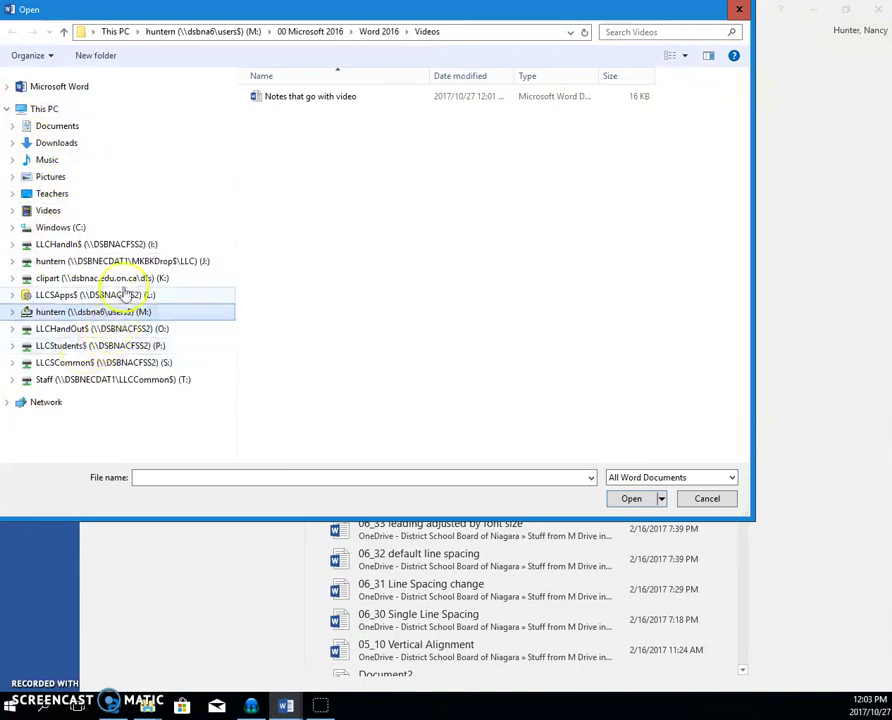
click(141, 330)
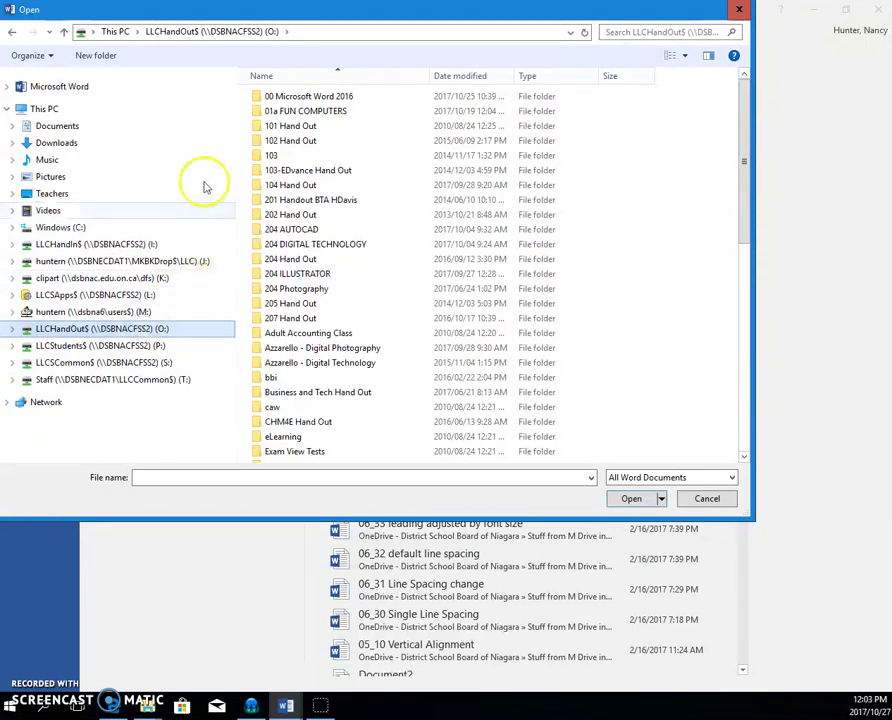
click(306, 114)
Open CommonFileExtensions from inside the 01a FUN COMPUTERS folder
double_click(306, 114)
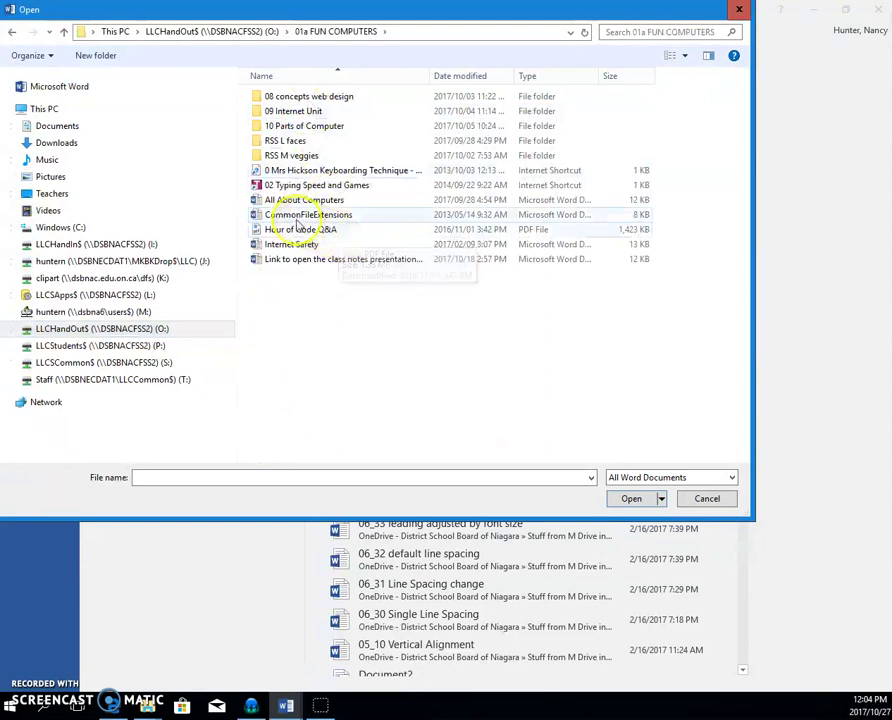
click(296, 216)
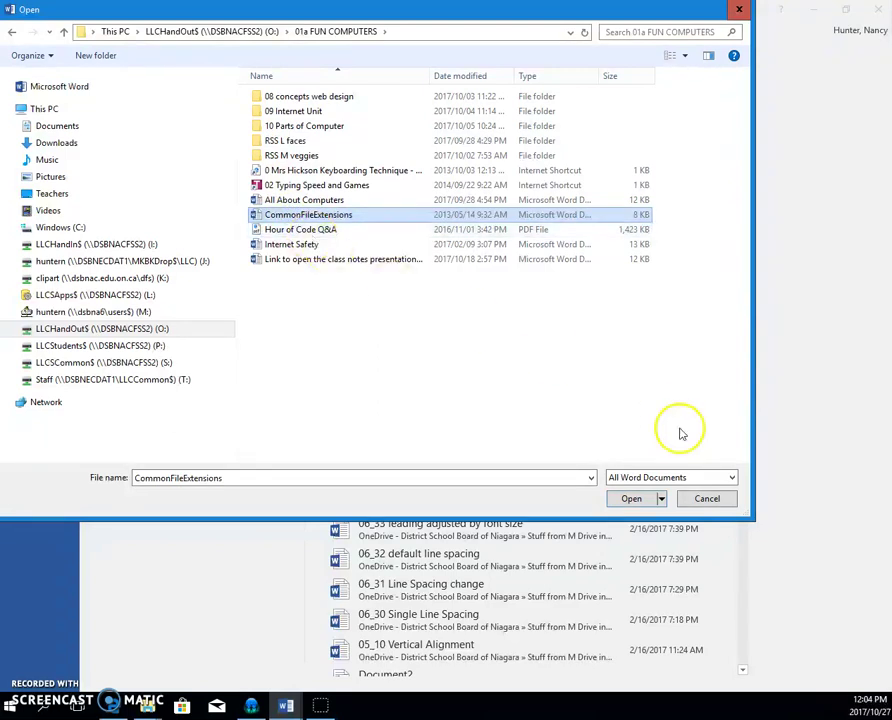
double_click(297, 216)
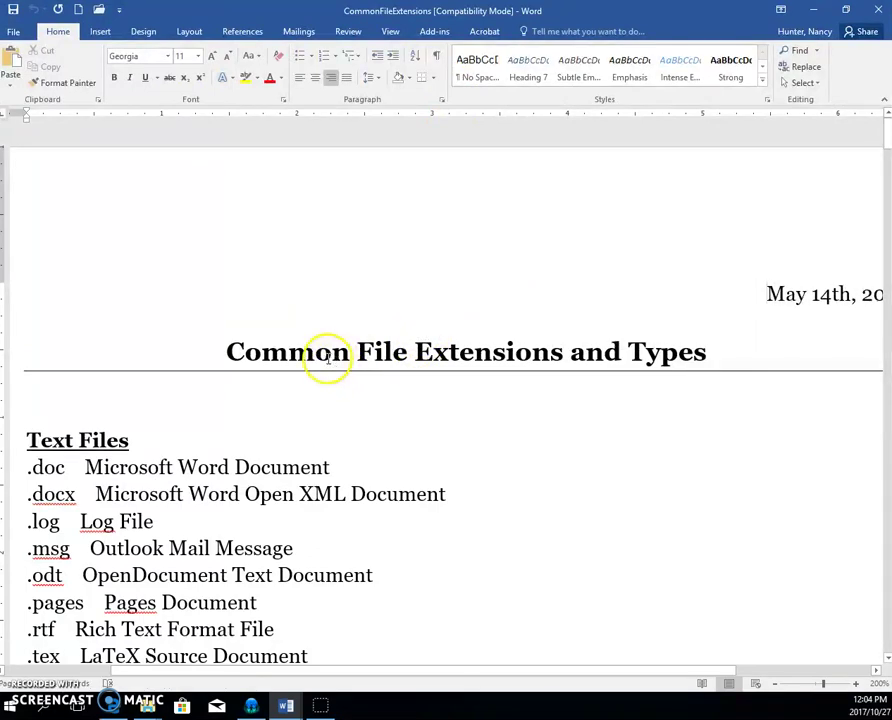
Zoom out to 100% and close the CommonFileExtensions document
scroll(327, 358, down, 10)
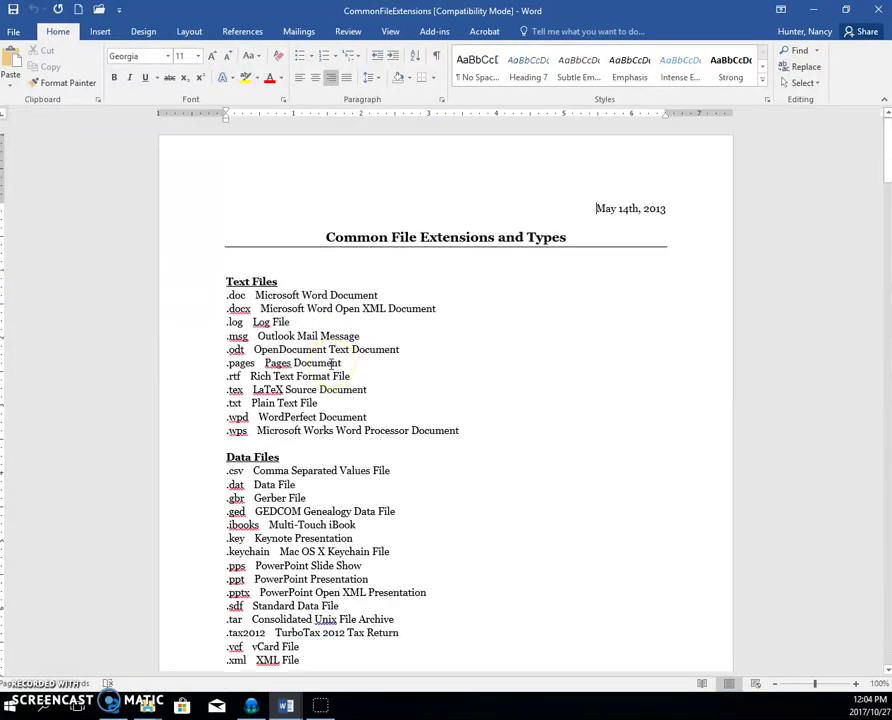
click(448, 294)
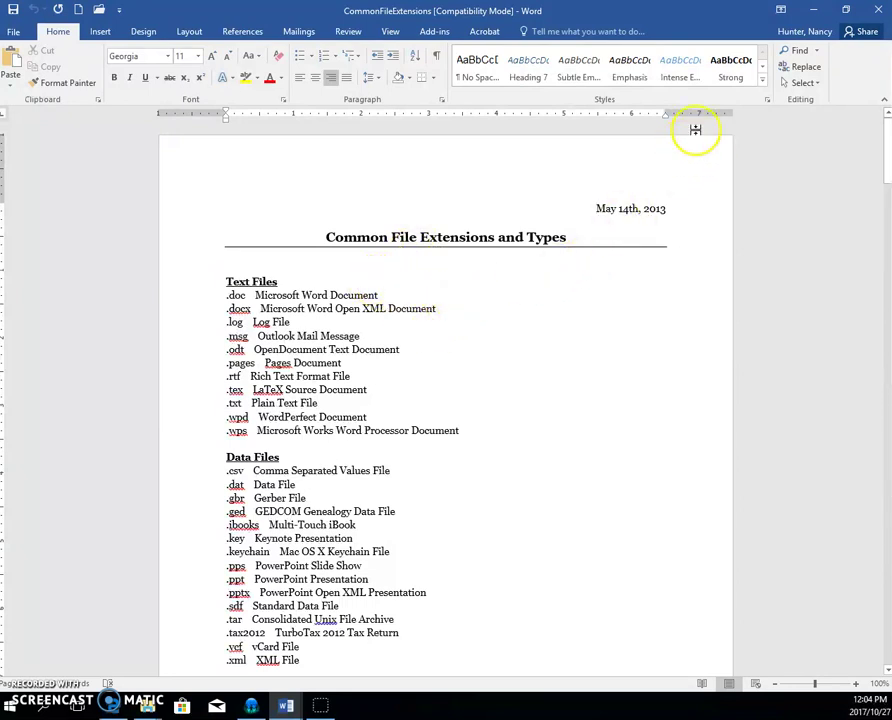
click(879, 12)
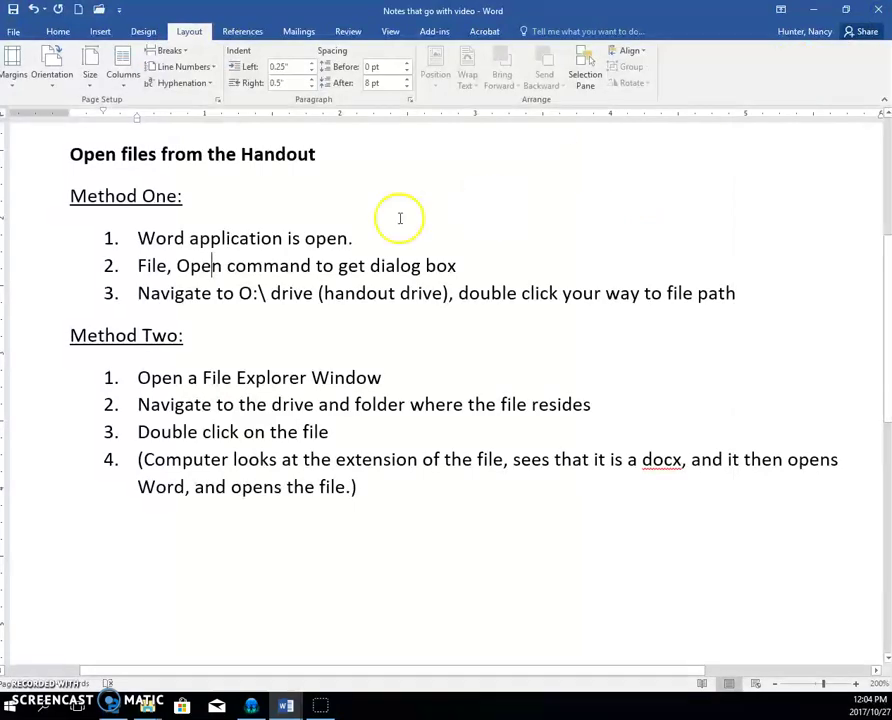
click(15, 32)
Browse O: › 01a FUN COMPUTERS › 09 Internet Unit and open 09 Inserting Online Pics
click(21, 119)
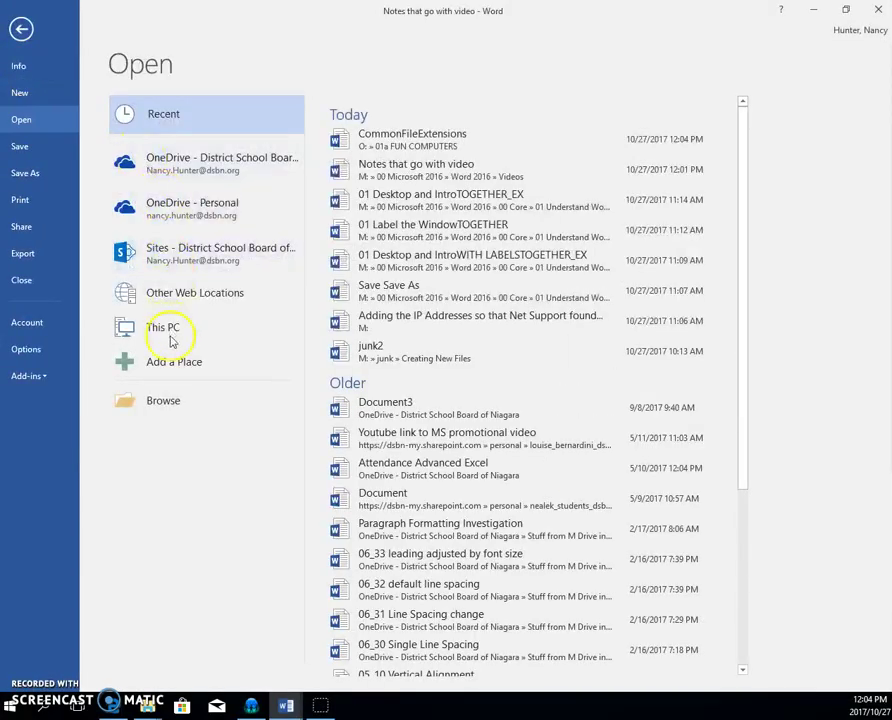
click(164, 410)
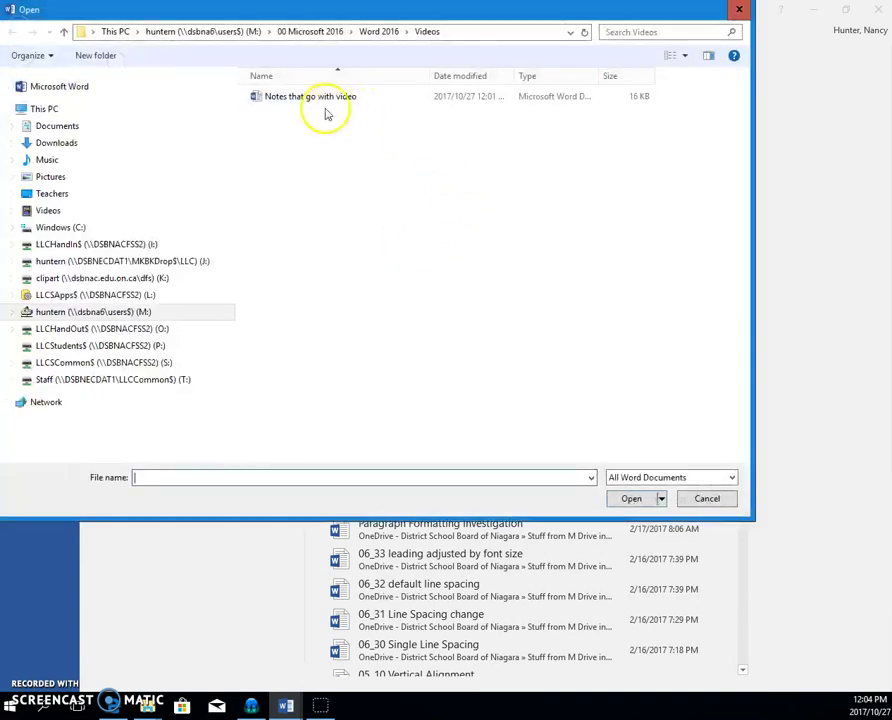
click(162, 332)
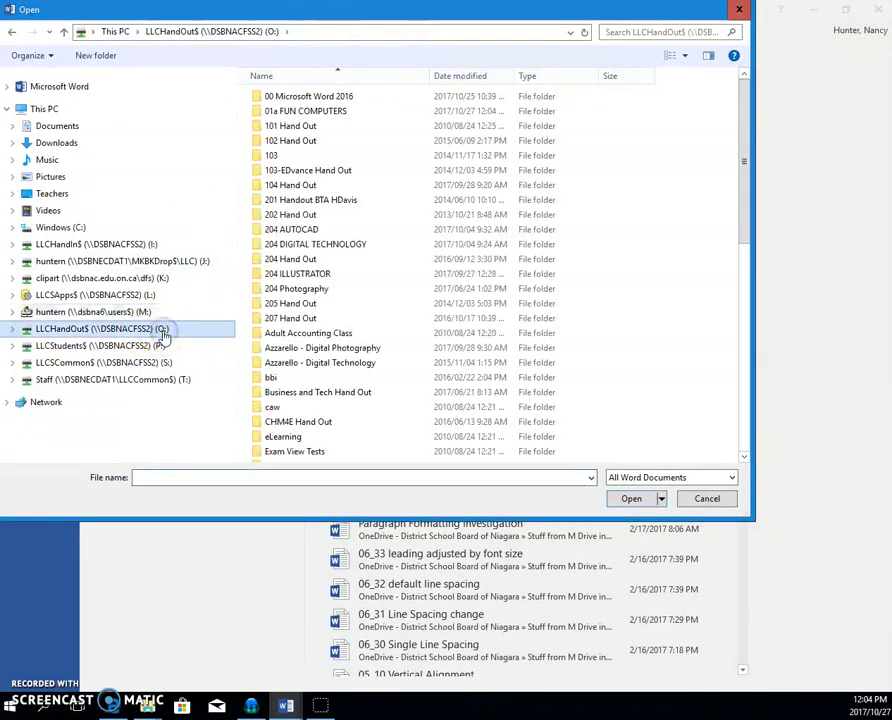
double_click(322, 114)
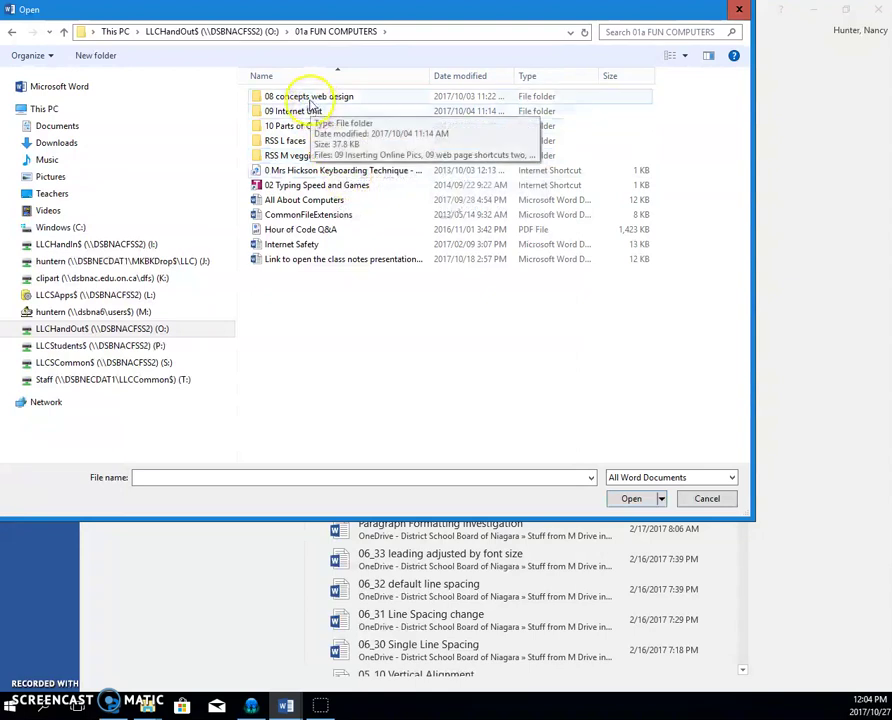
double_click(309, 111)
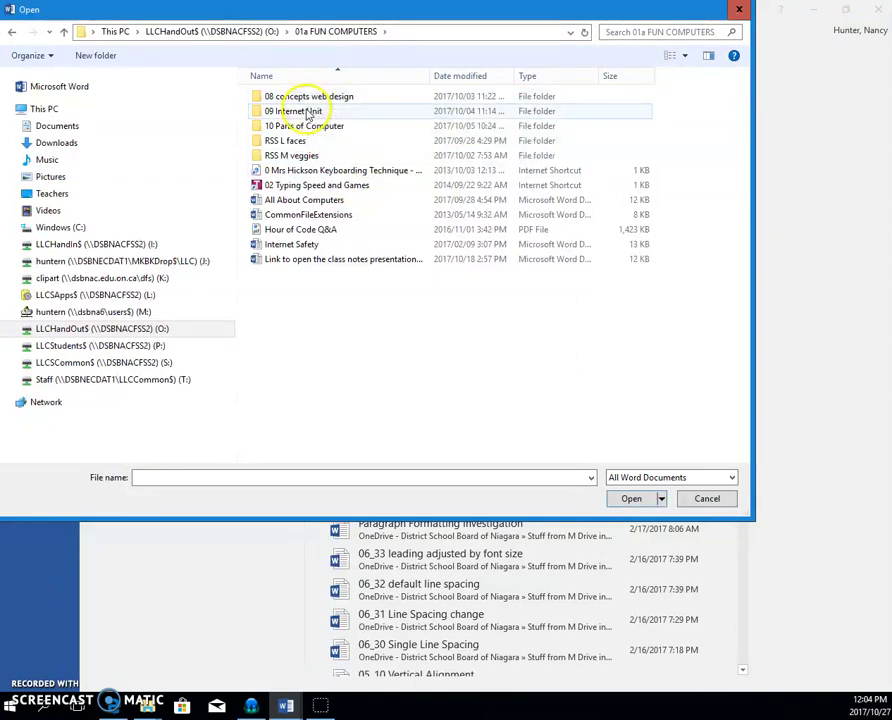
click(306, 99)
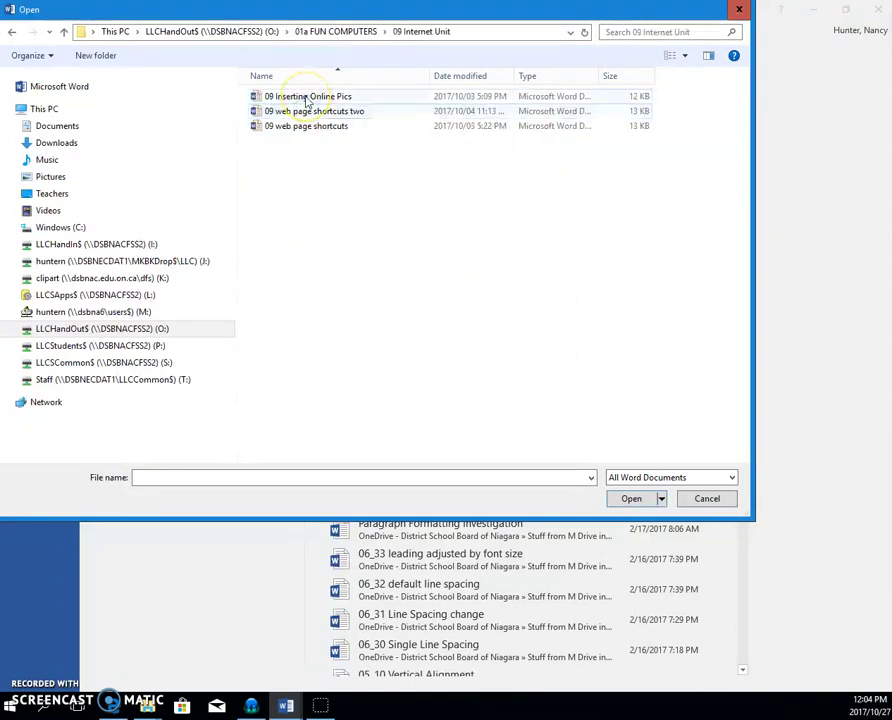
click(306, 99)
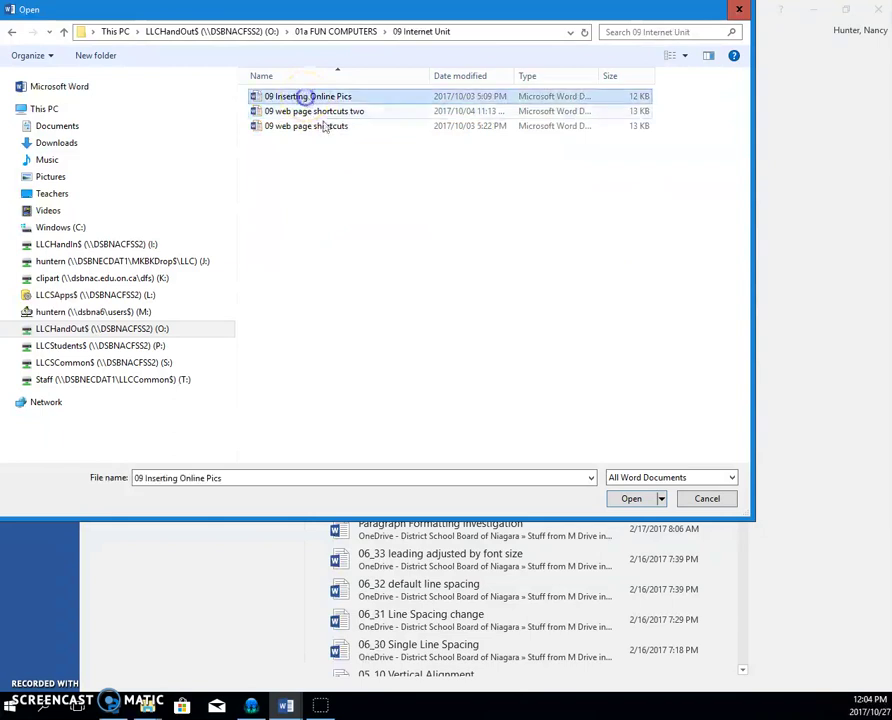
click(633, 499)
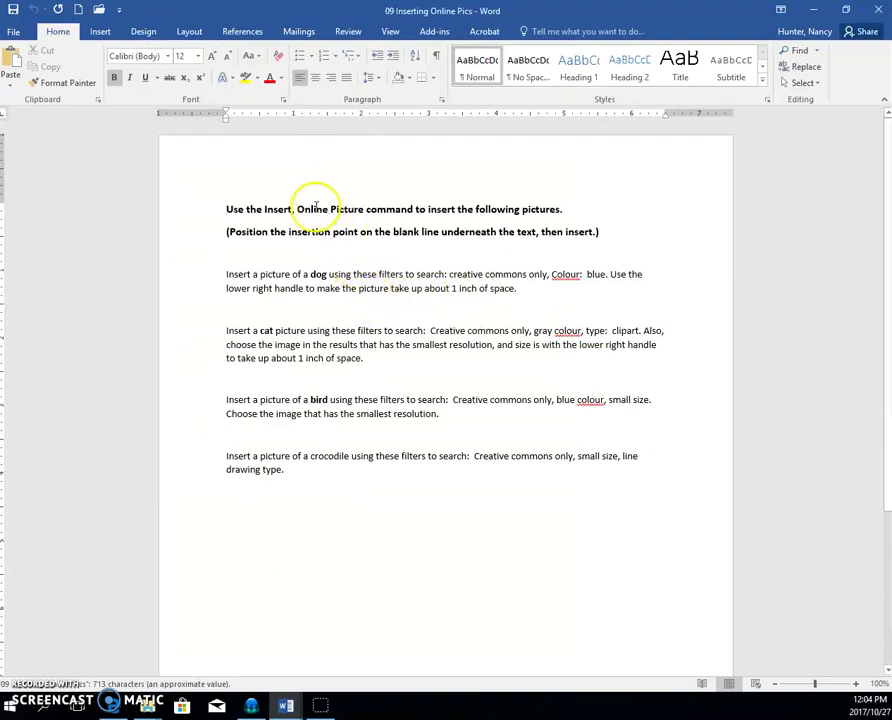
drag(228, 210, 563, 252)
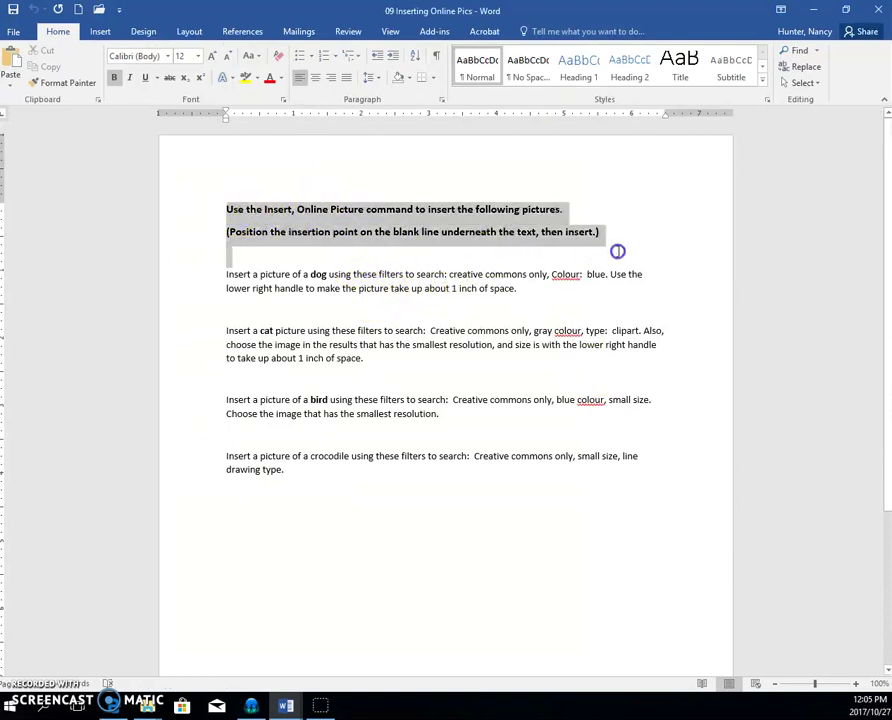
click(496, 276)
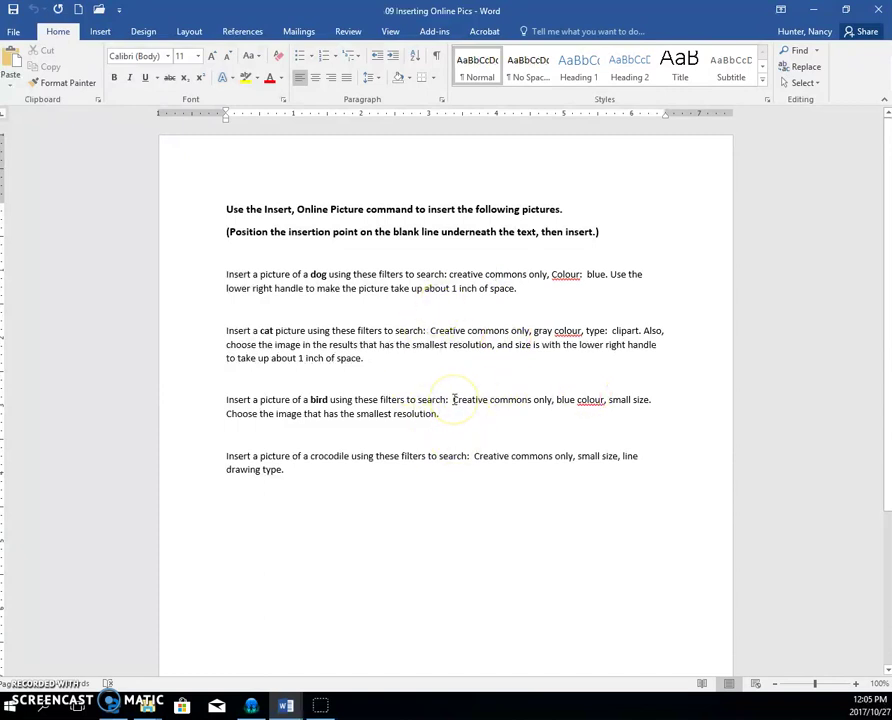
Start Save As and switch the save location to the M: drive
click(14, 33)
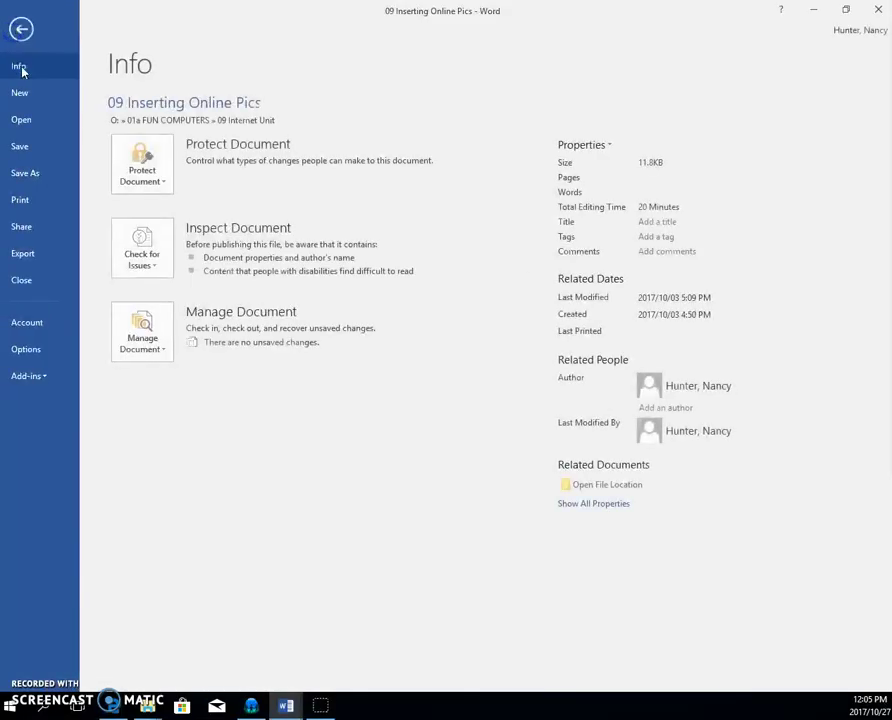
click(26, 174)
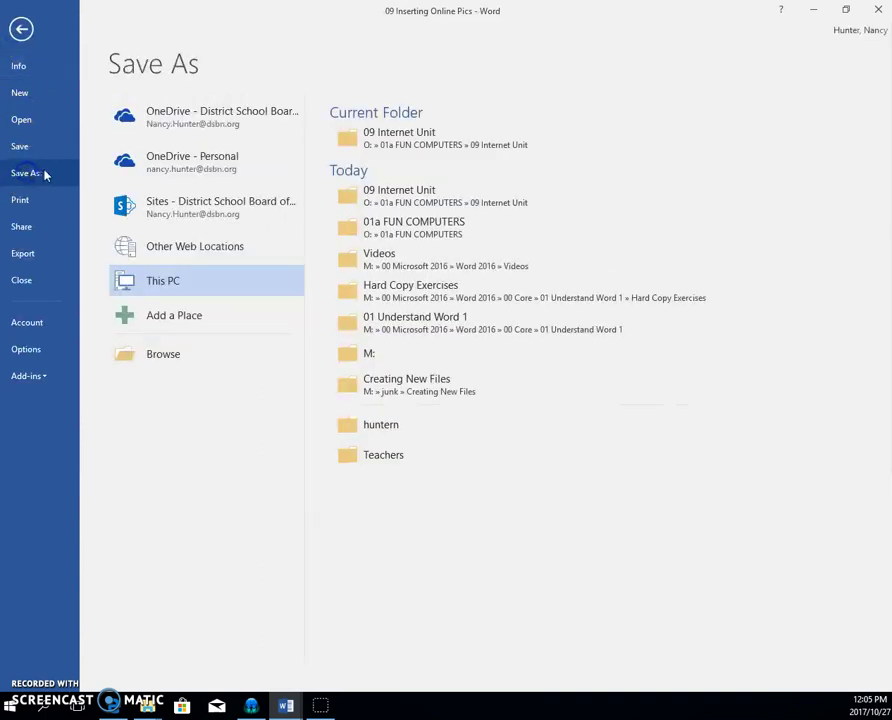
click(163, 354)
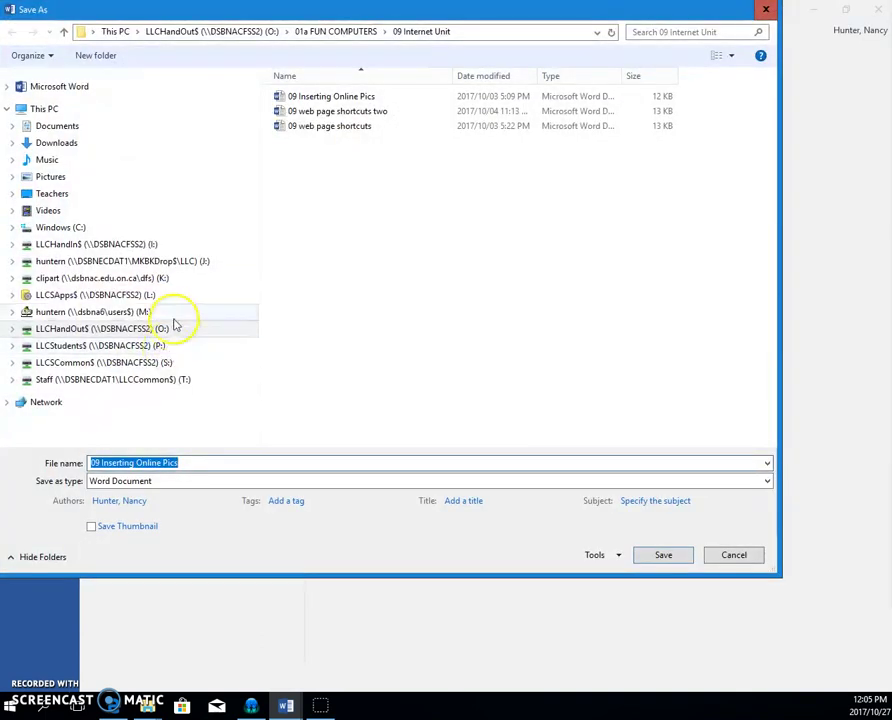
click(105, 311)
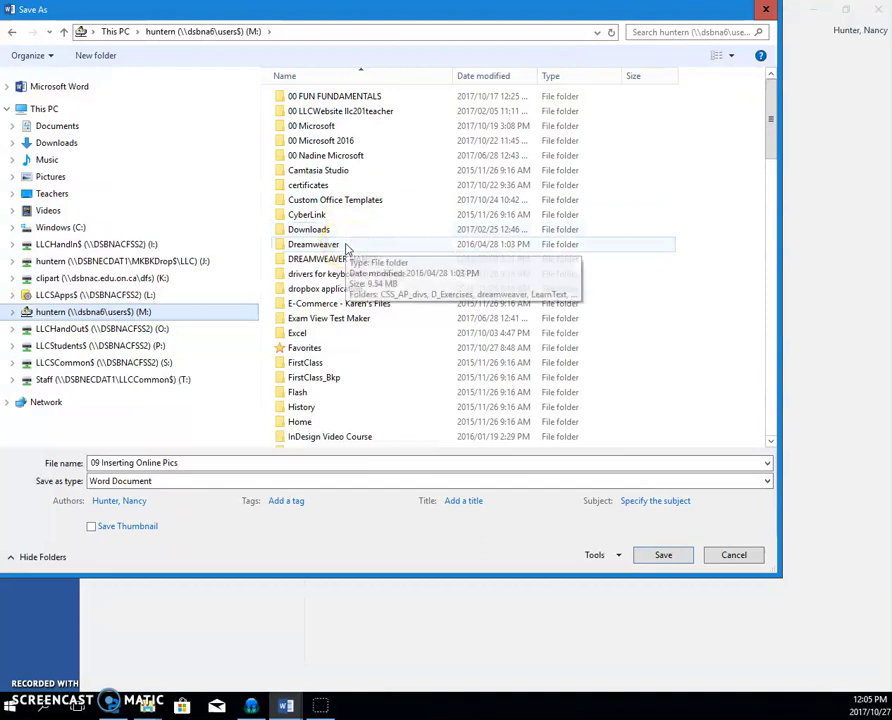
Save the copy in the junk folder as '09 Inserting Online Pics jk'
scroll(341, 310, down, 2)
scroll(320, 350, down, 2)
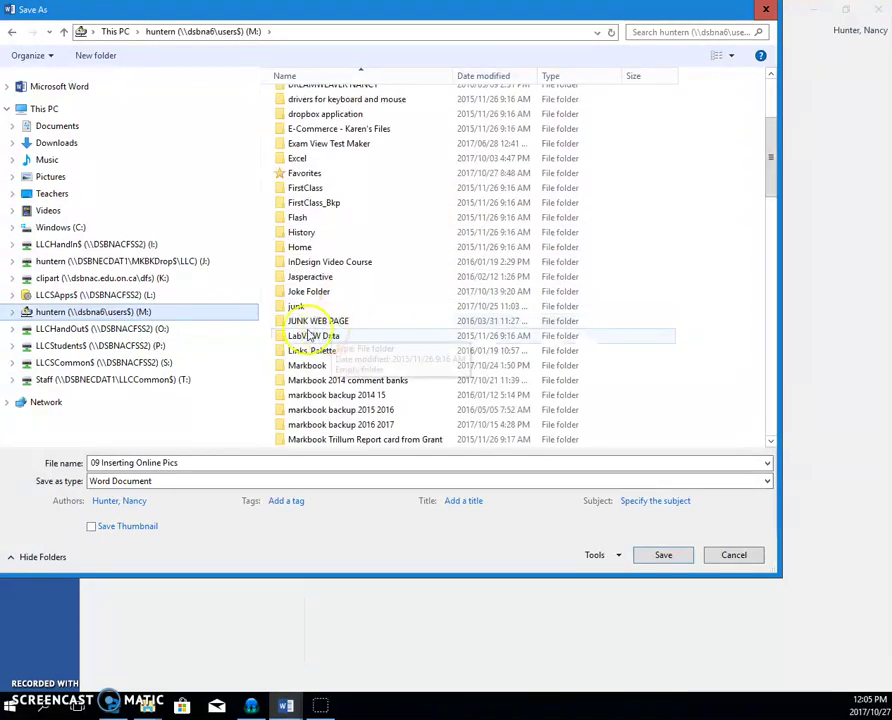
double_click(294, 308)
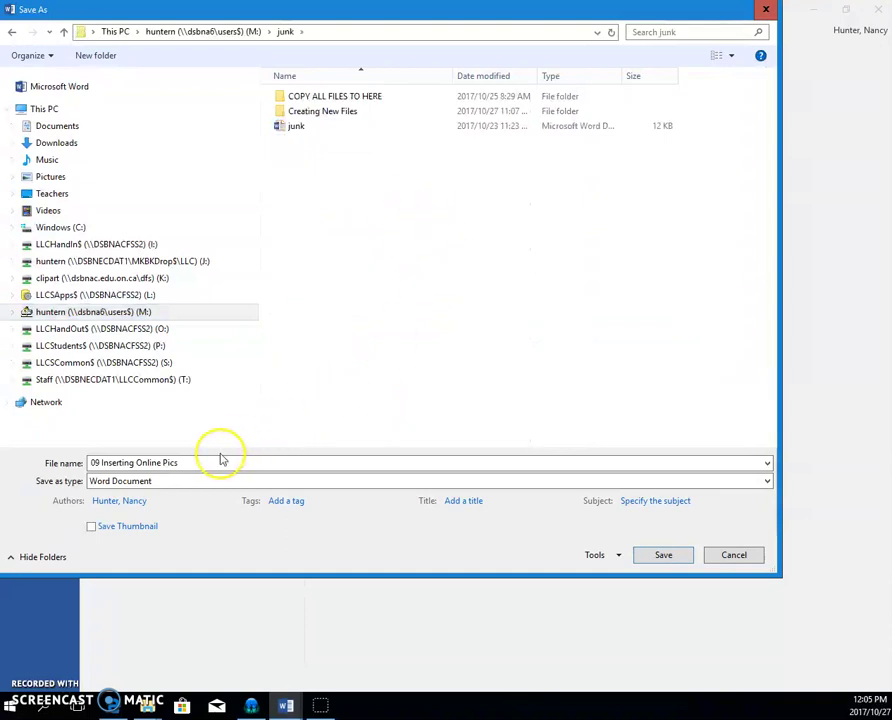
triple_click(190, 463)
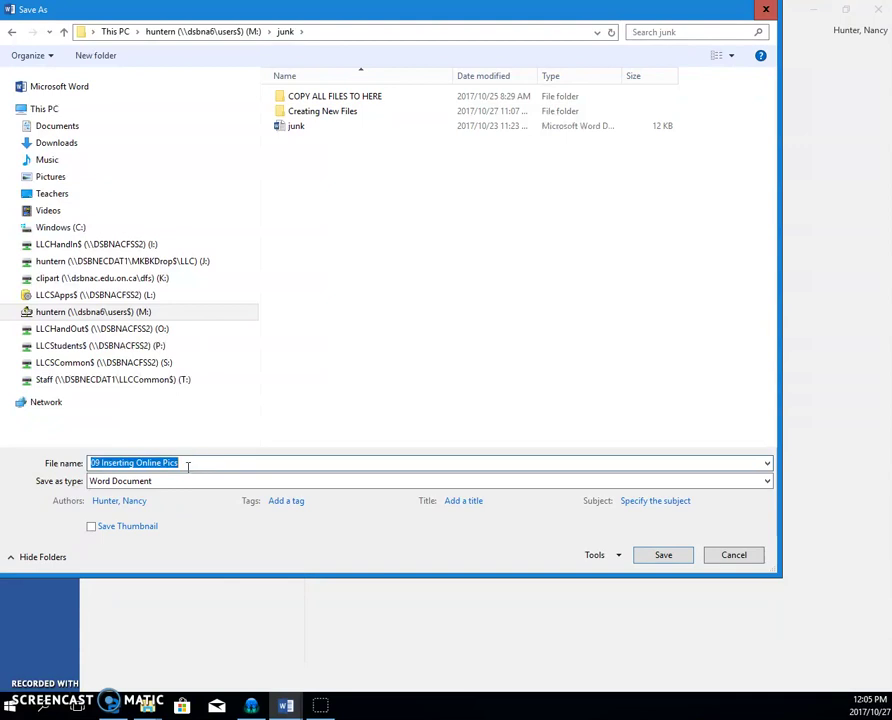
click(216, 490)
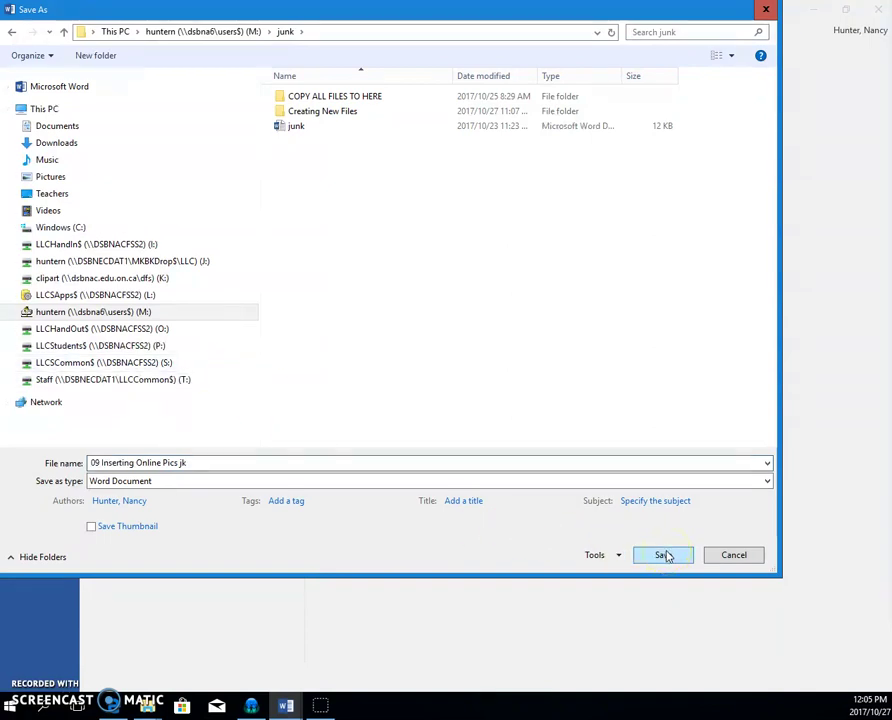
click(288, 36)
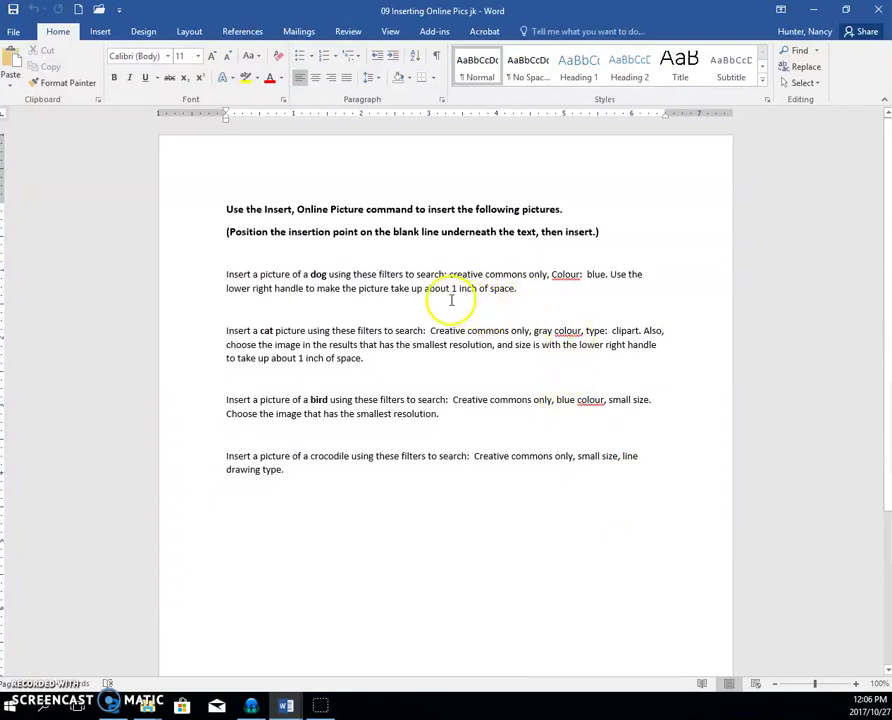
Close the saved copy, highlight Method Two and 'Word application' in the notes, and return to Home
click(881, 12)
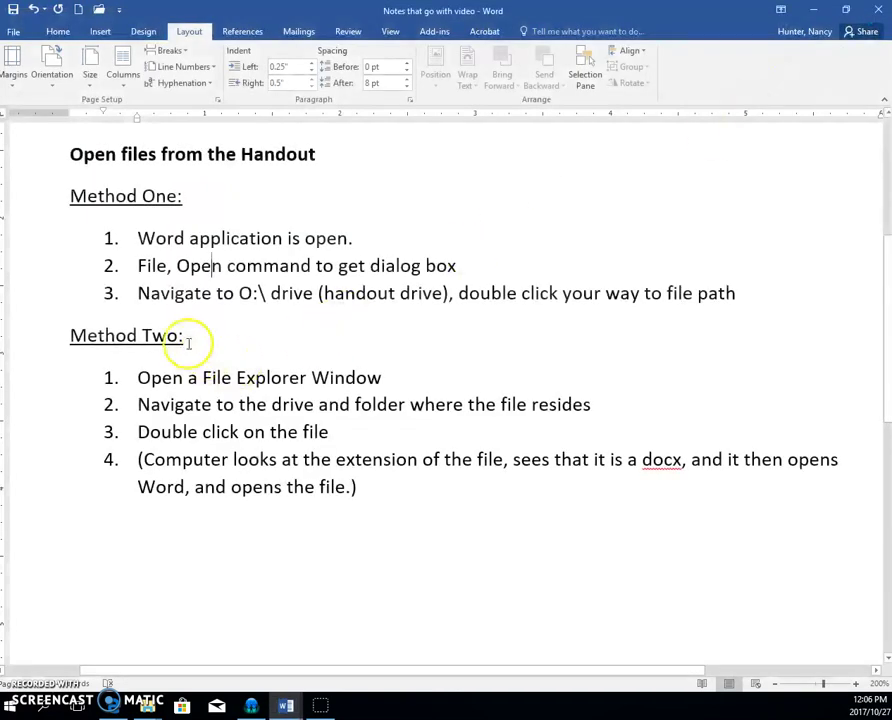
drag(181, 338, 100, 337)
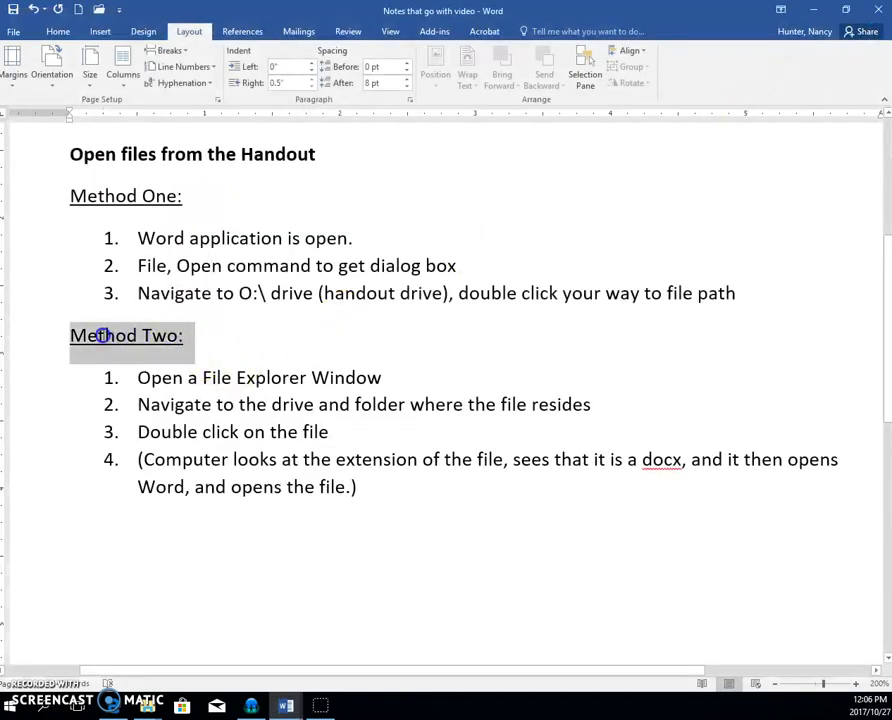
click(142, 238)
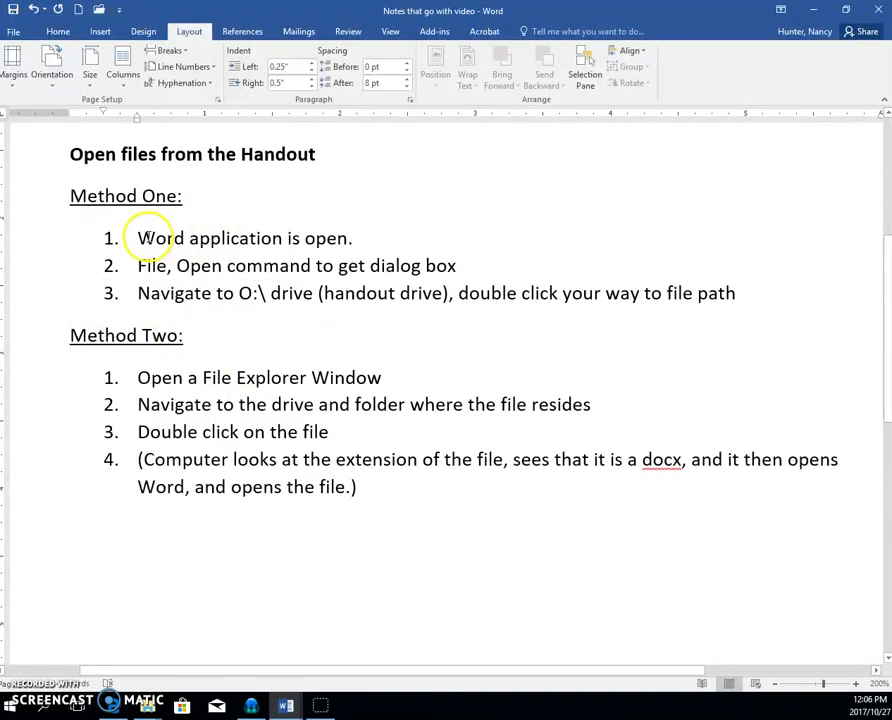
drag(142, 238, 230, 240)
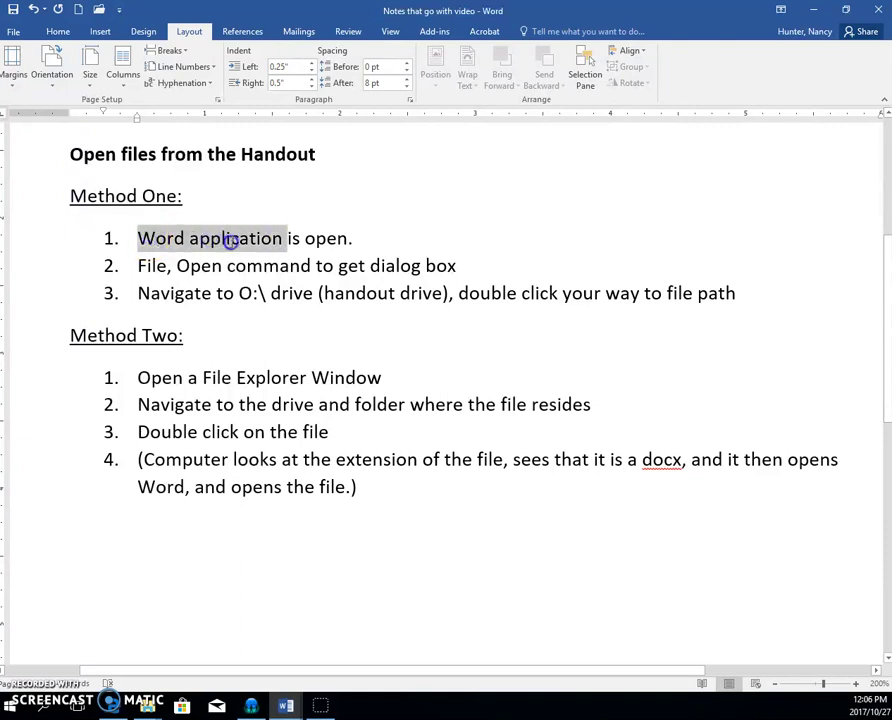
click(325, 240)
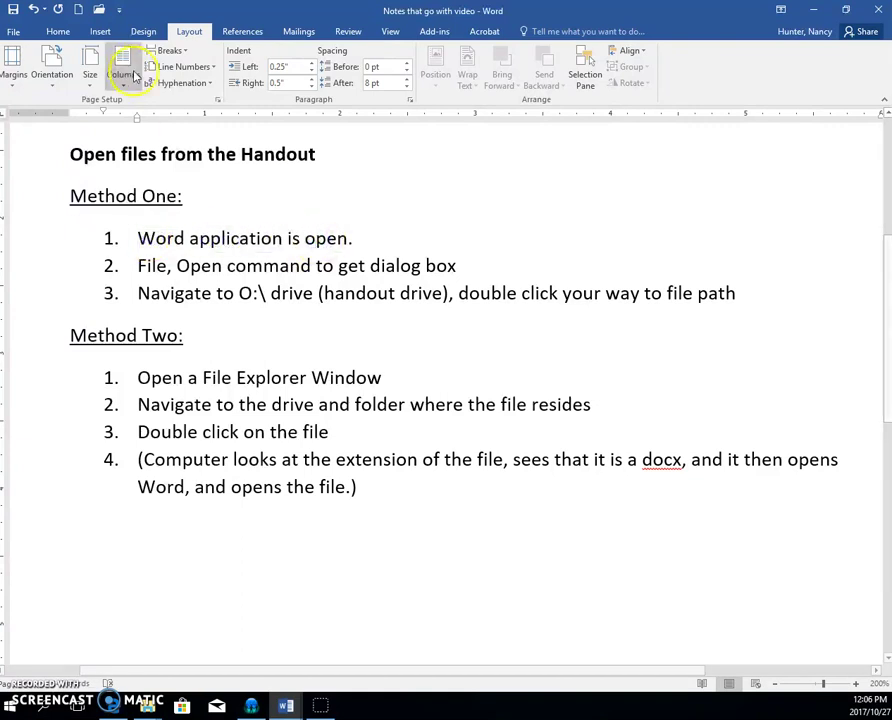
click(57, 31)
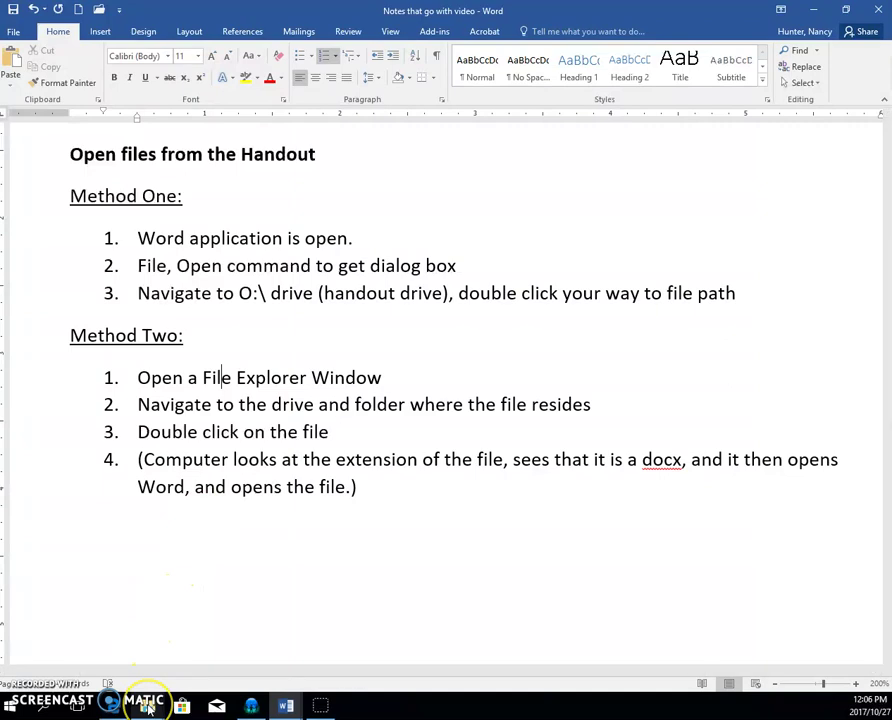
mouse_move(147, 706)
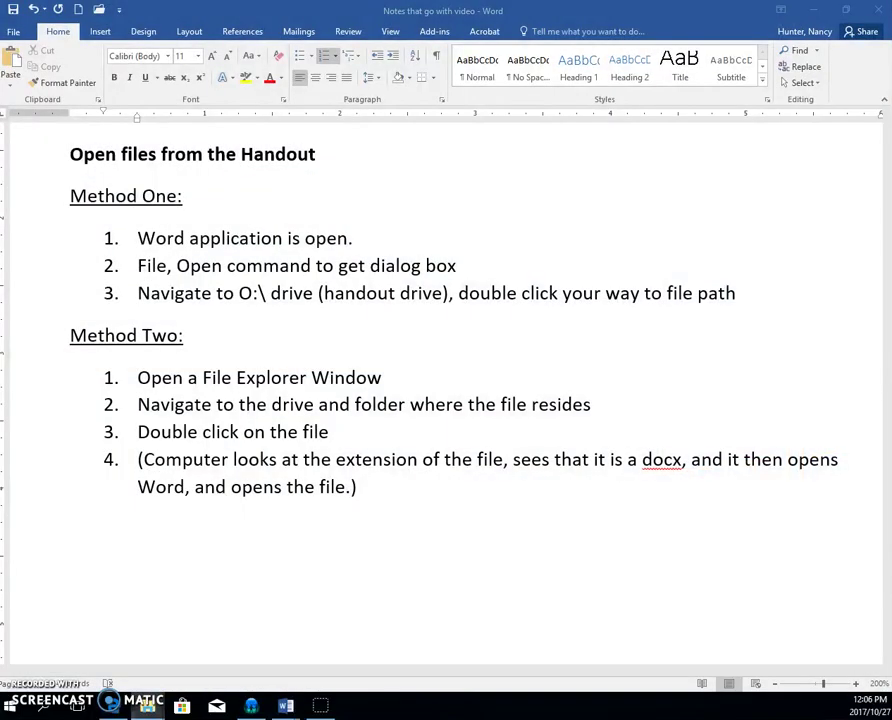
Resize the File Explorer window, expand This PC, and widen the folder tree for full drive names
drag(410, 94, 428, 2)
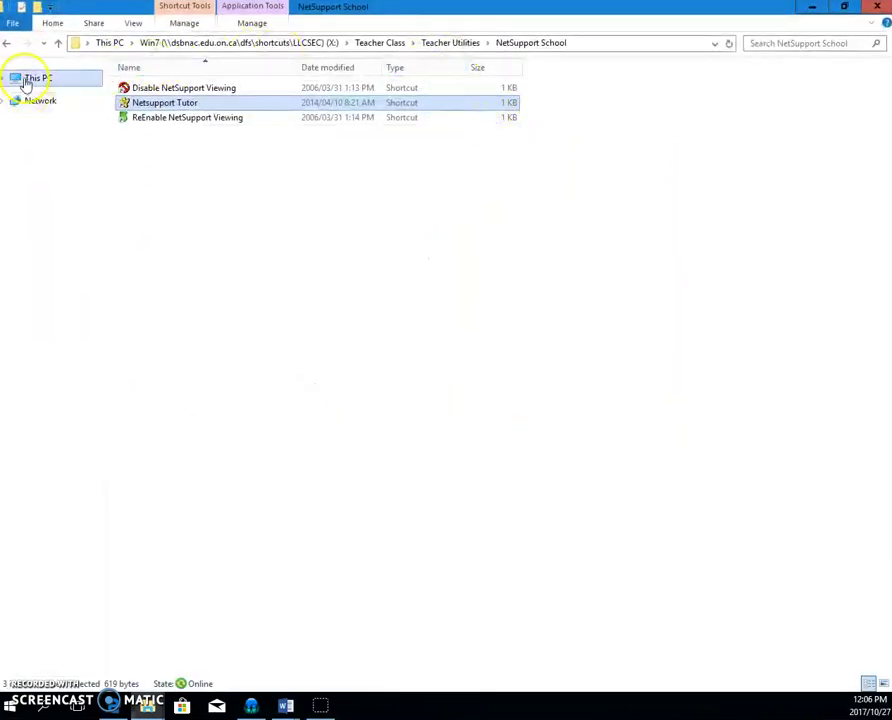
click(845, 7)
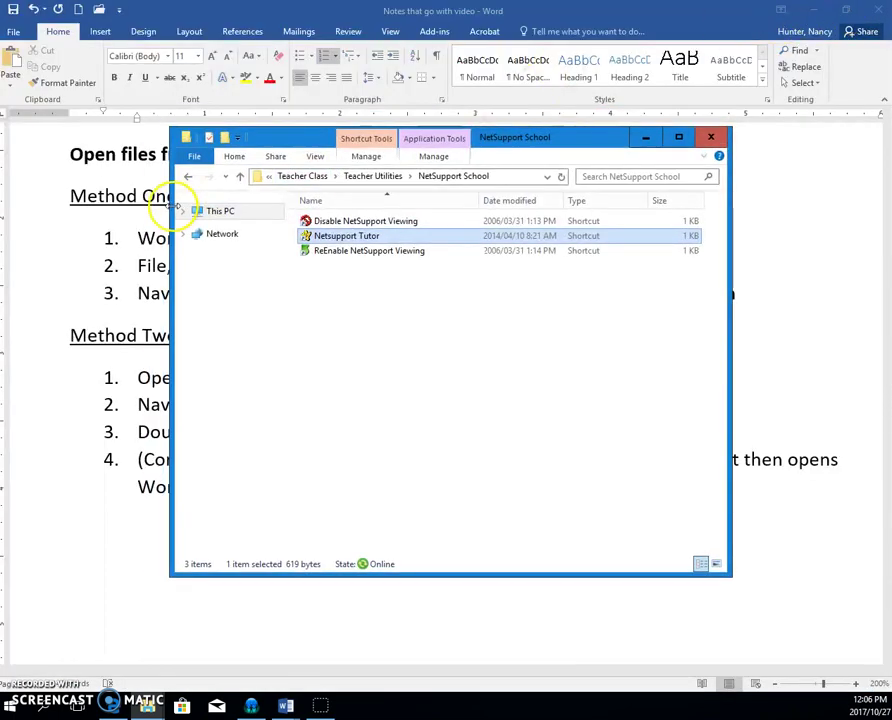
drag(178, 204, 8, 200)
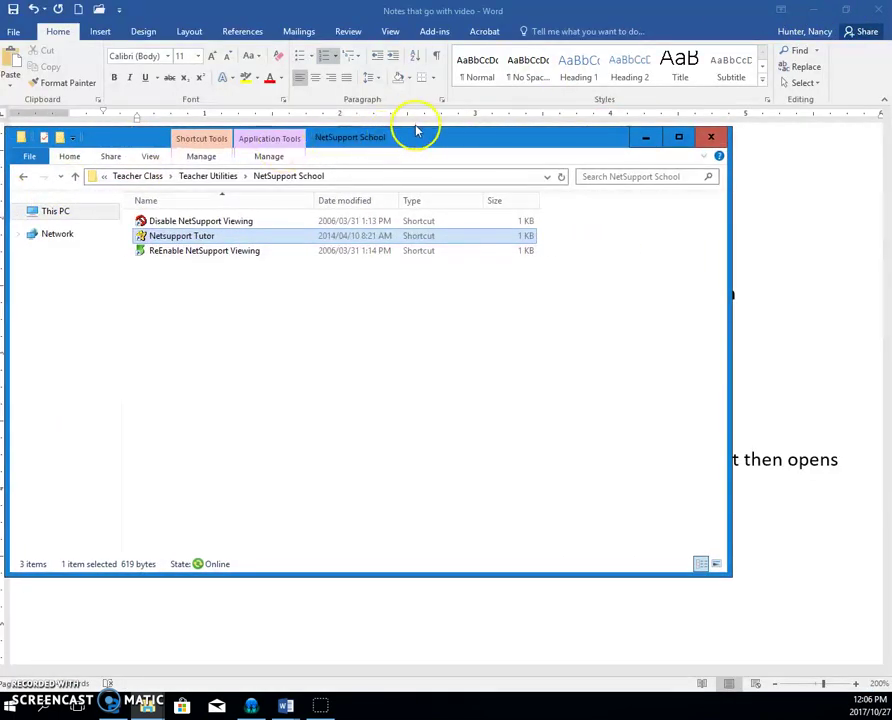
drag(415, 128, 430, 8)
drag(729, 576, 830, 538)
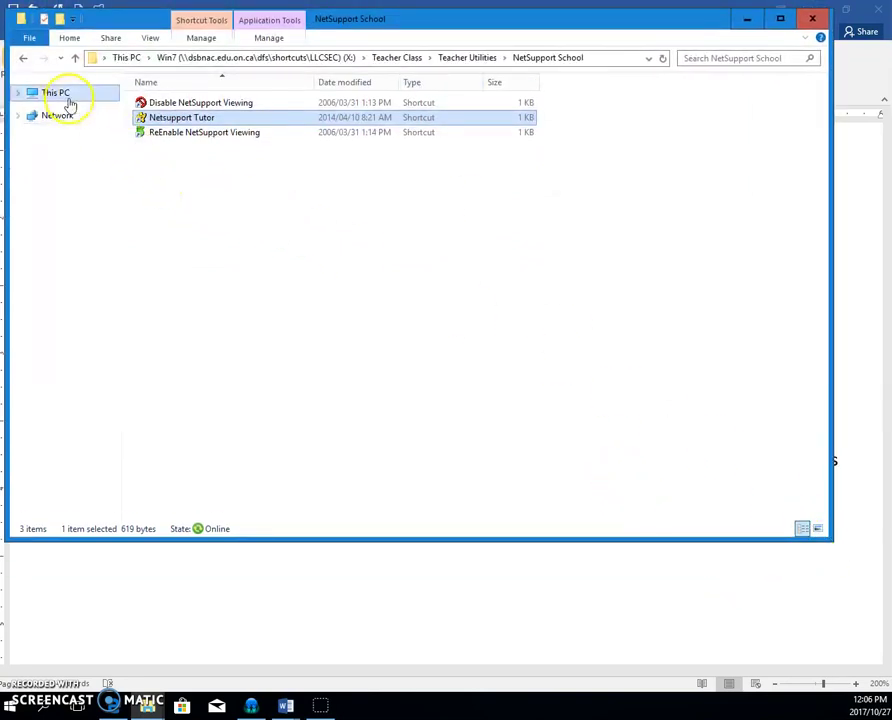
click(17, 93)
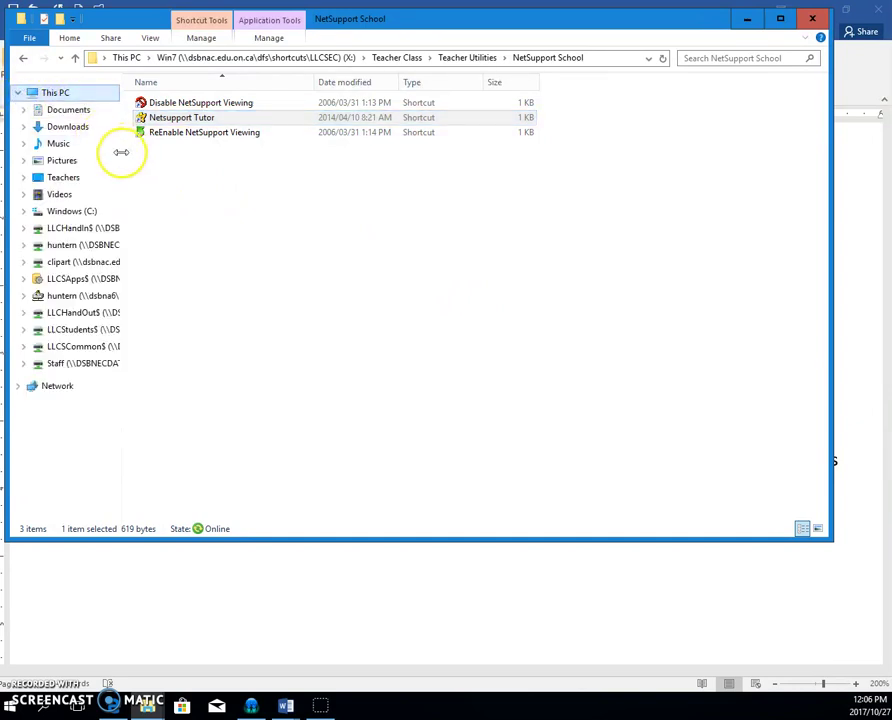
drag(121, 152, 244, 157)
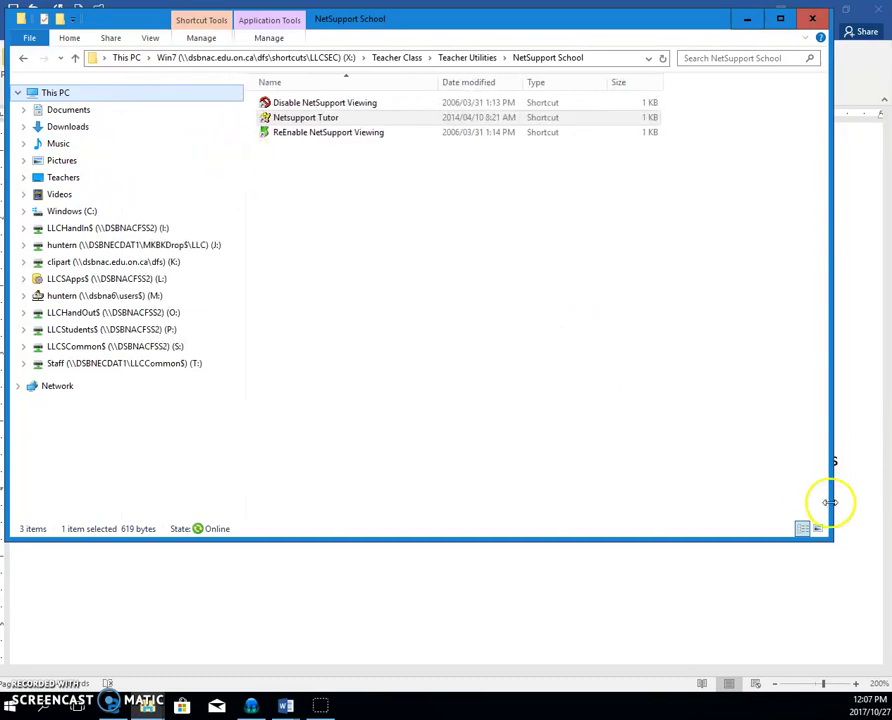
mouse_move(836, 540)
mouse_down()
mouse_move(778, 498)
mouse_move(822, 541)
mouse_up()
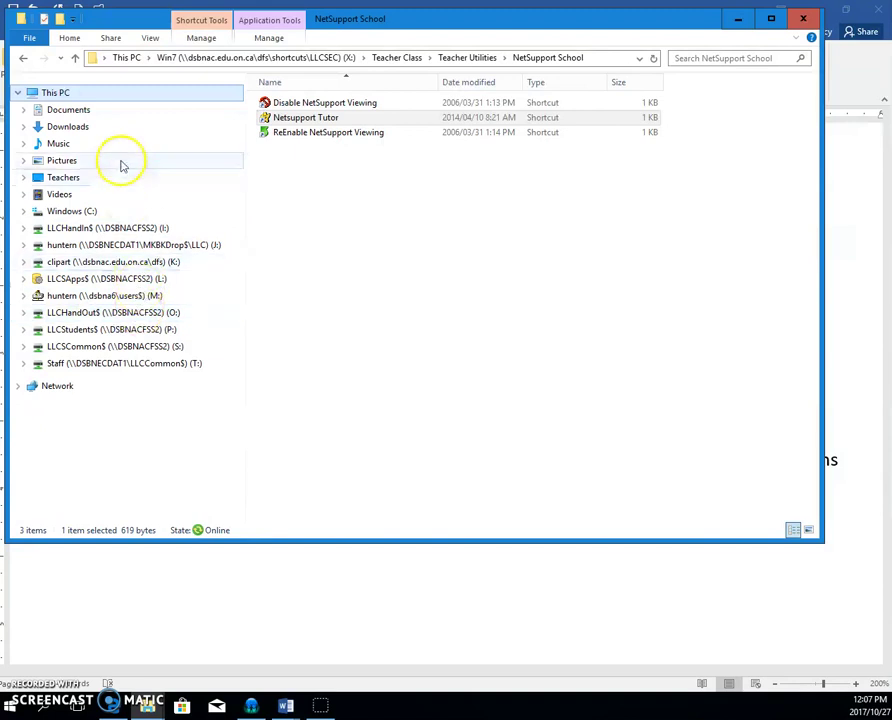
Navigate the O: drive to 00 Microsoft Word 2016 and open 11_04 Practice in Word
click(121, 312)
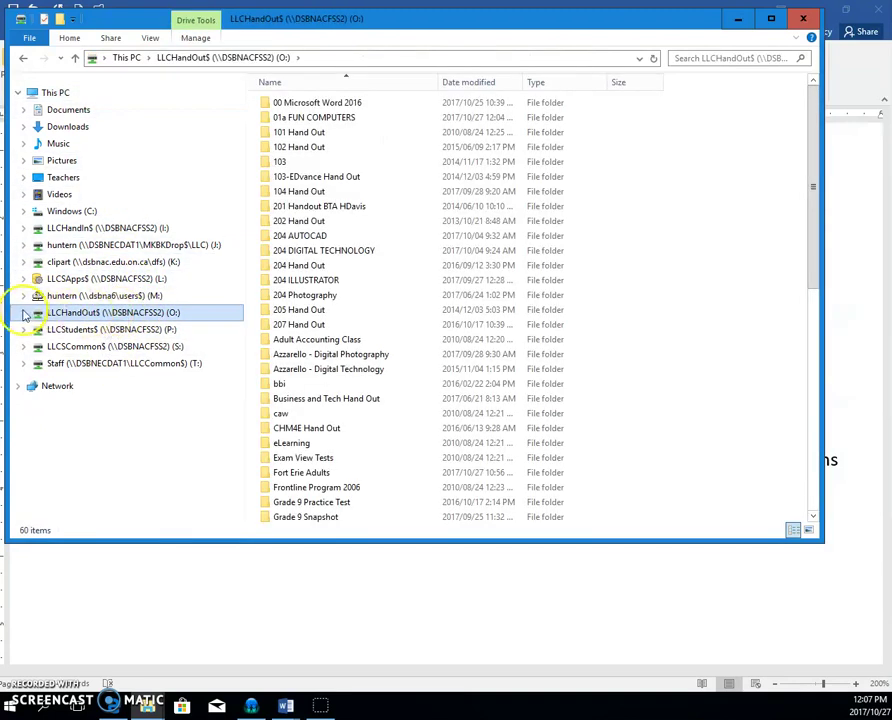
click(25, 317)
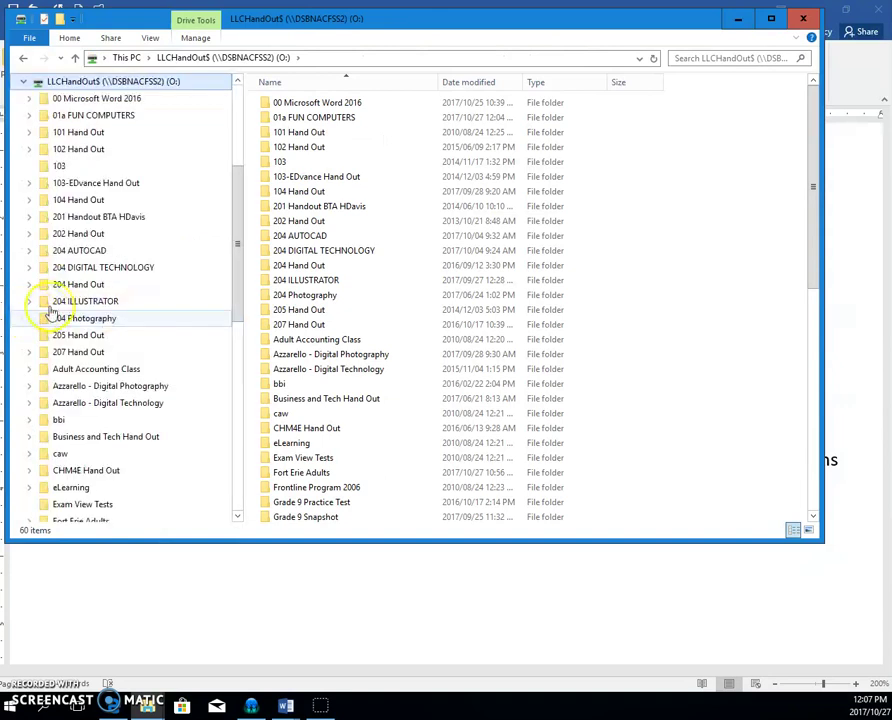
click(99, 118)
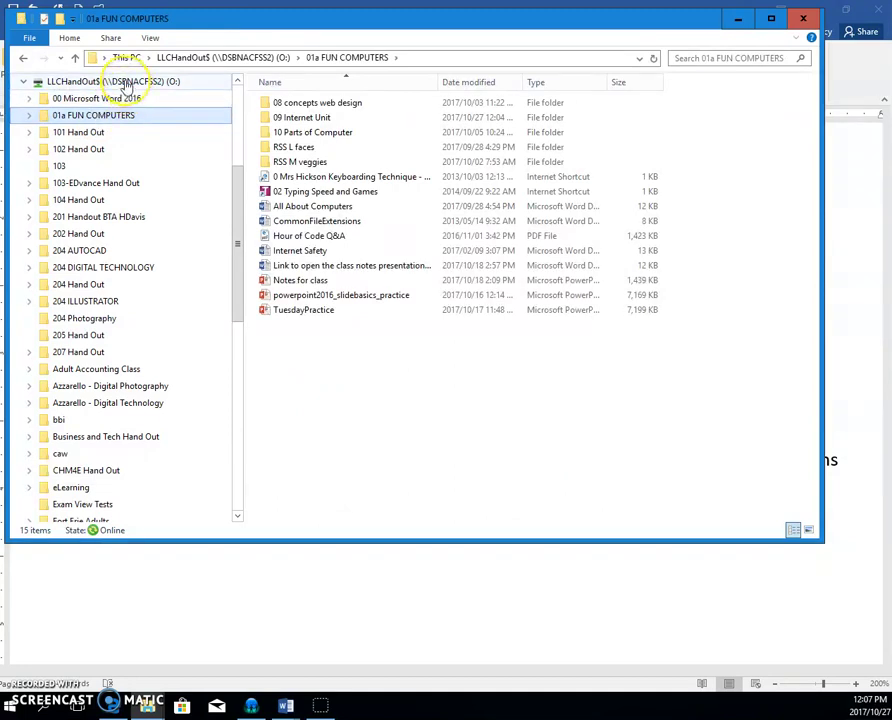
click(122, 82)
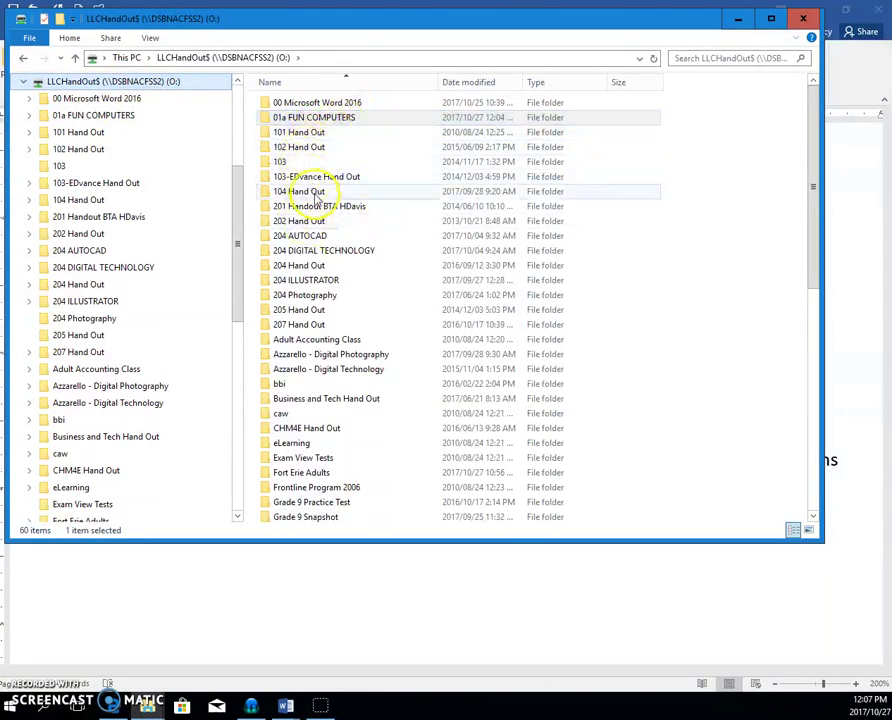
double_click(328, 104)
click(381, 243)
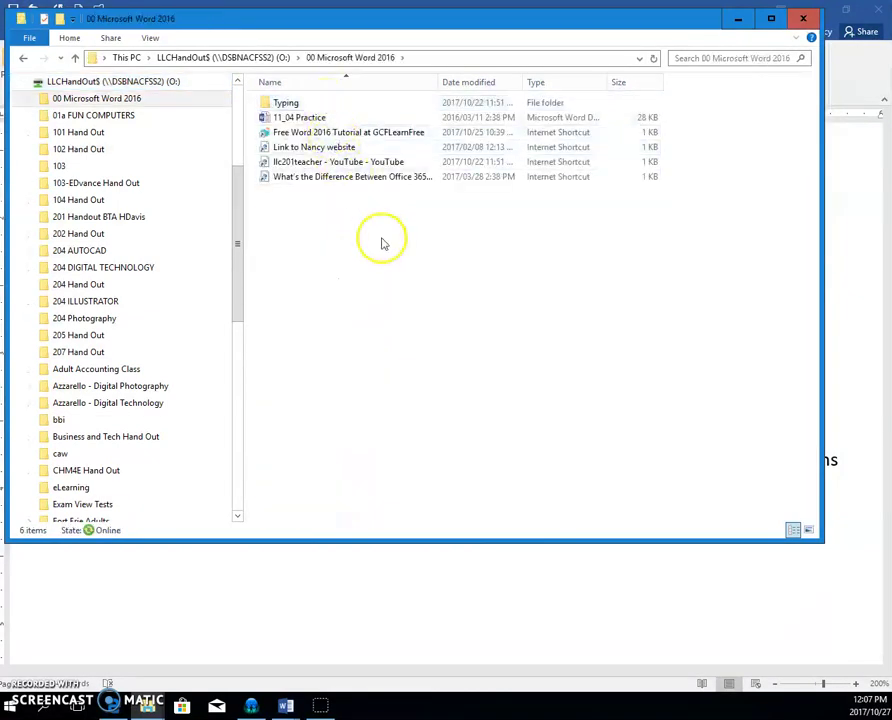
double_click(306, 121)
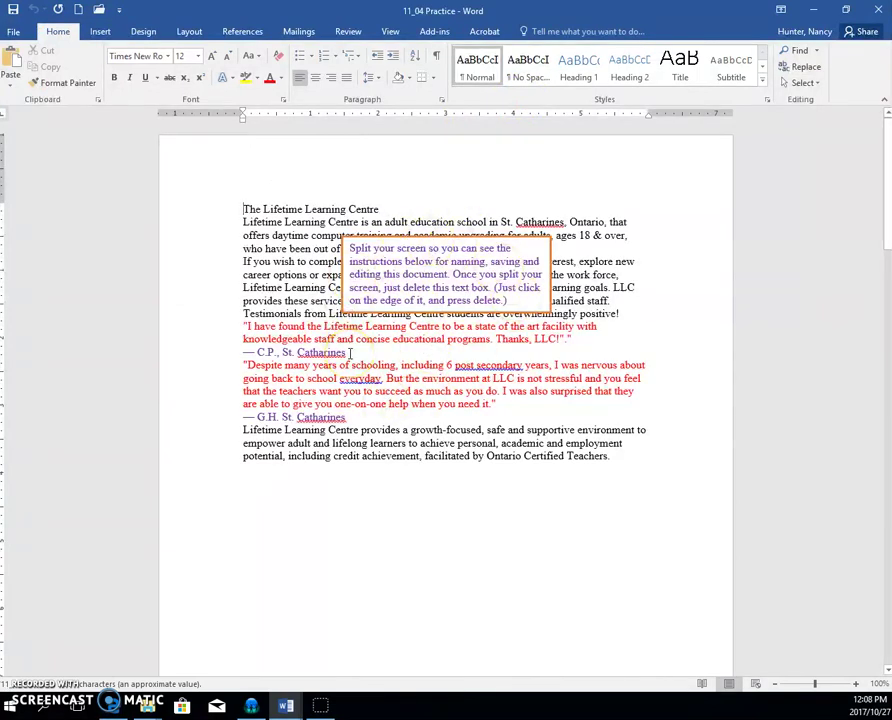
Close 11_04 Practice and highlight the three Method Two steps in the notes
click(878, 10)
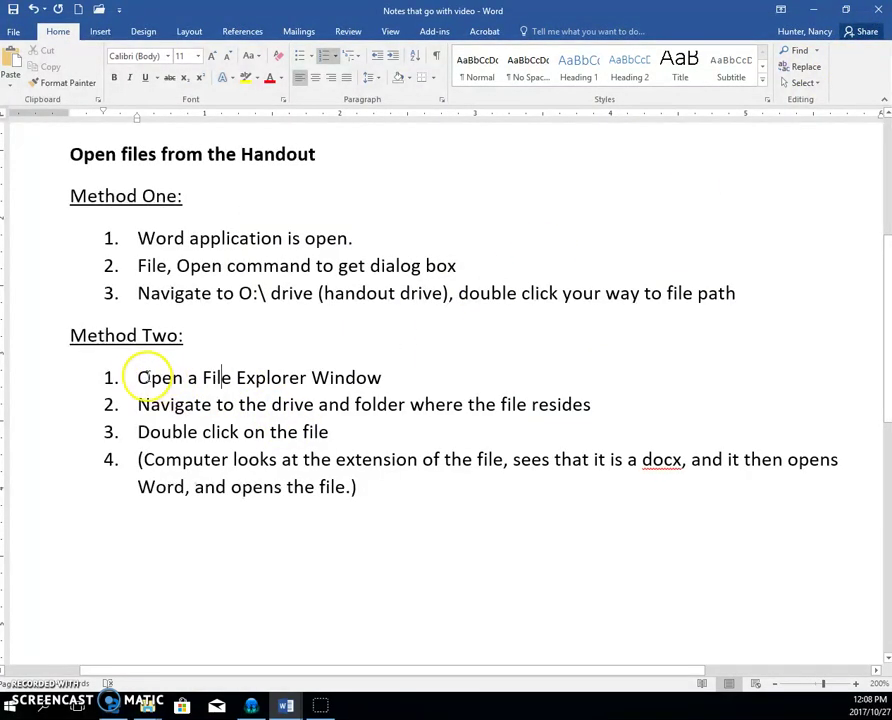
drag(131, 378, 337, 383)
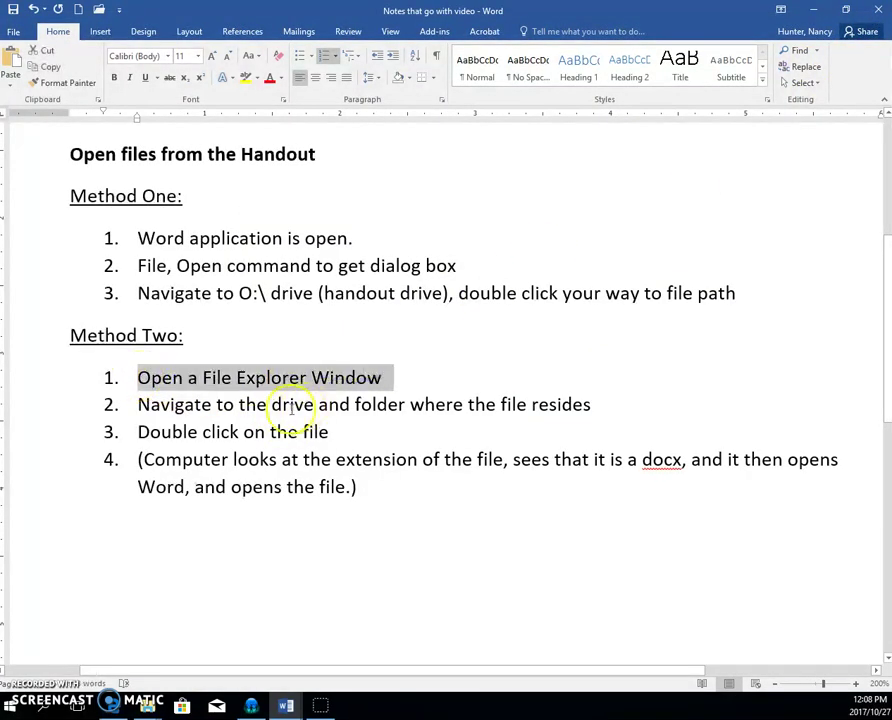
drag(238, 406, 372, 413)
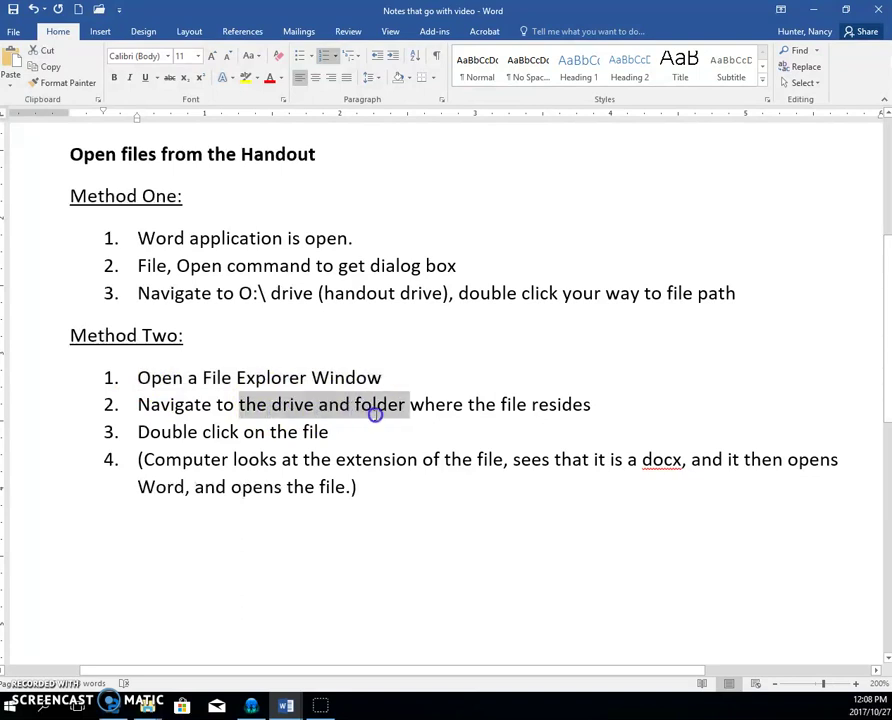
drag(137, 432, 292, 447)
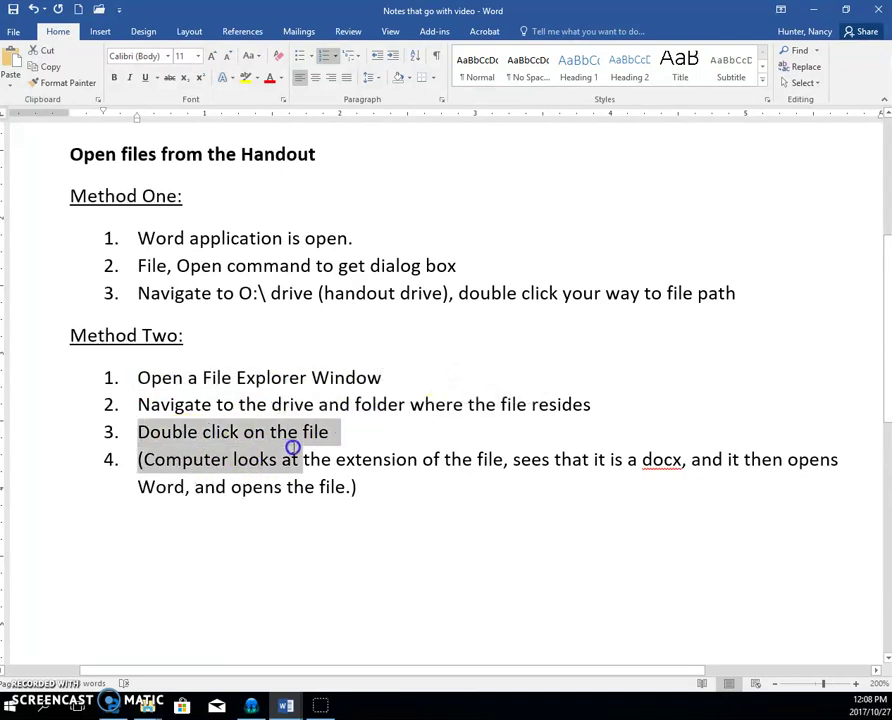